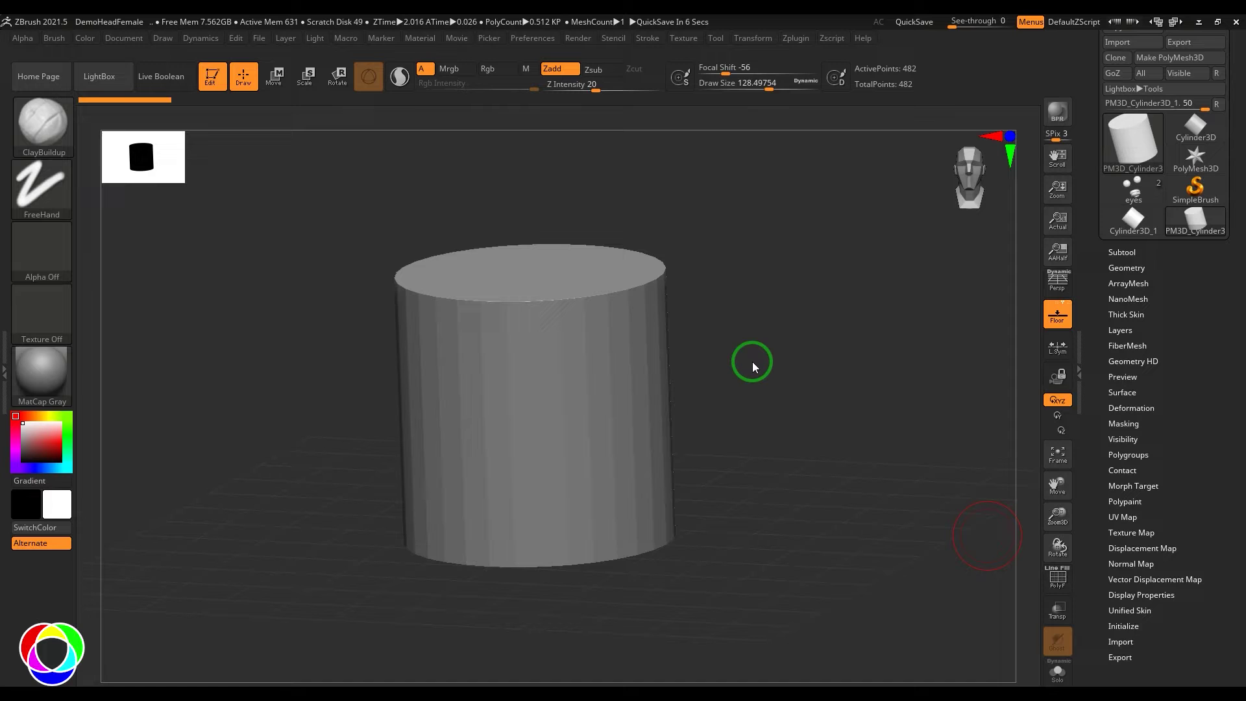
Step: Move the cylinder away from the world centre with the Move gizmo, off to one side of the floor grid
{"action": "left_click", "coordinate": [1132, 138]}
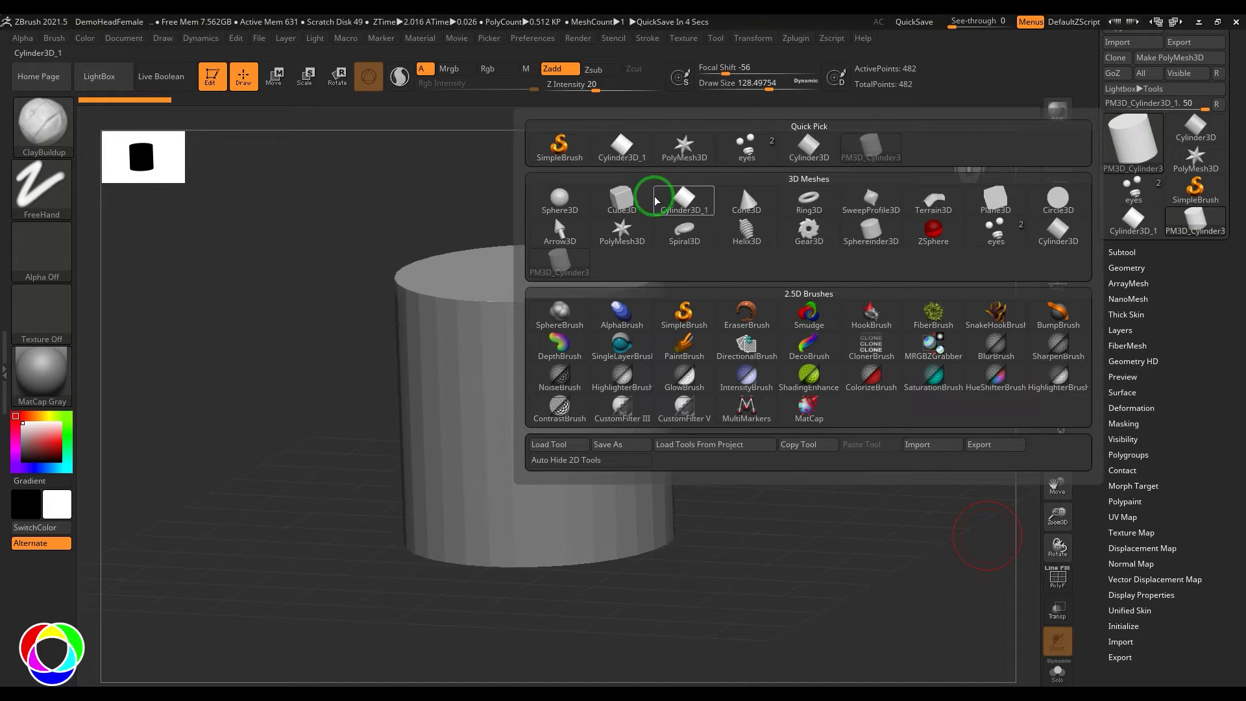
{"action": "scroll", "coordinate": [1222, 288], "scroll_direction": "up", "scroll_amount": 1}
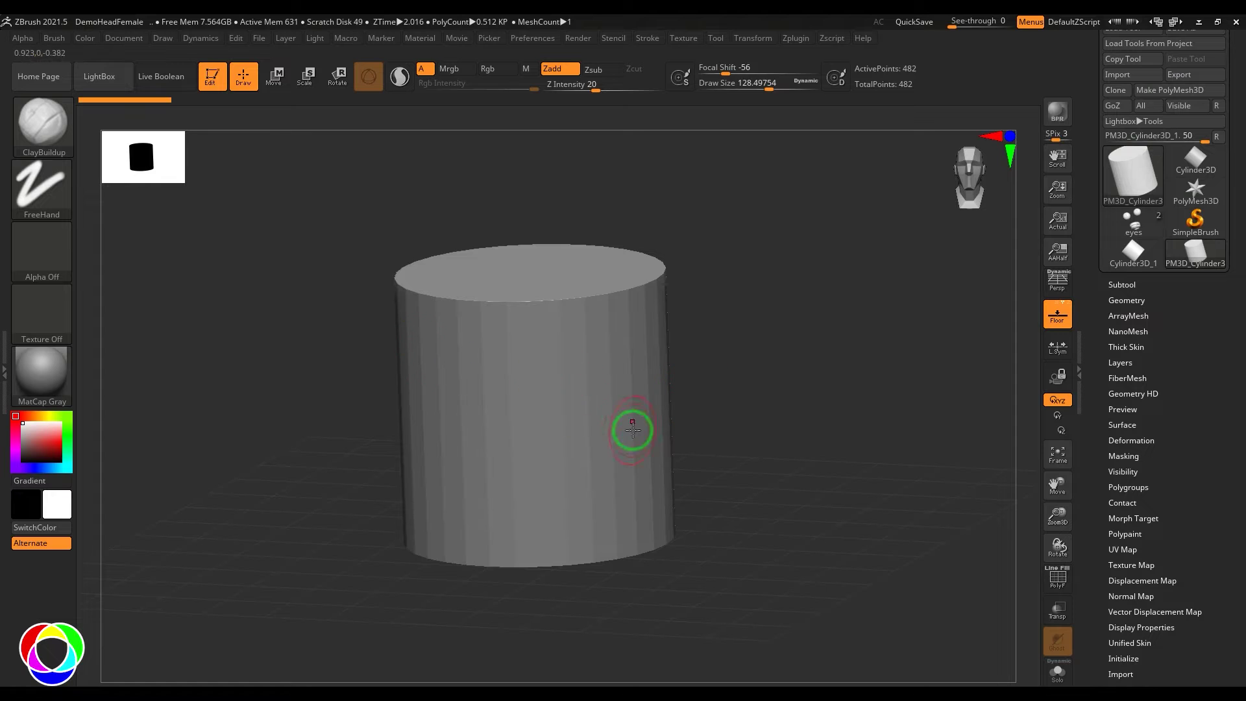
{"action": "key", "text": "w"}
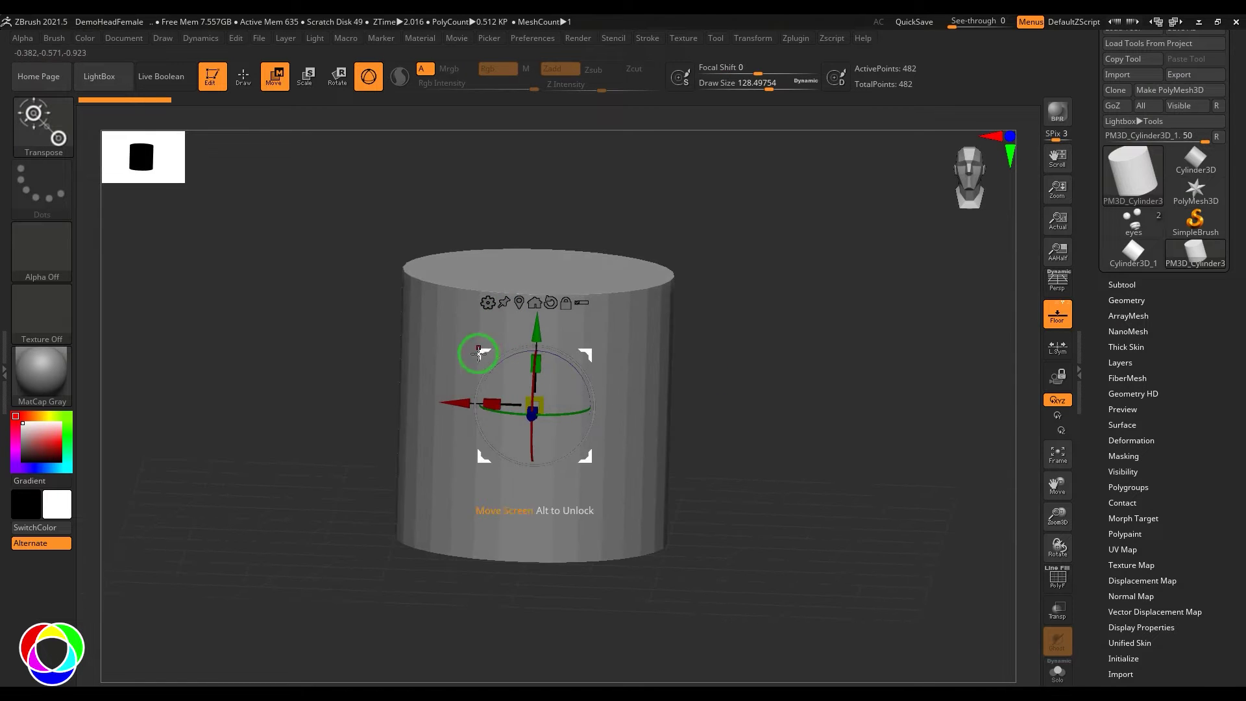
{"action": "left_click_drag", "start_coordinate": [484, 351], "coordinate": [779, 228]}
{"action": "left_click_drag", "start_coordinate": [605, 476], "coordinate": [572, 452]}
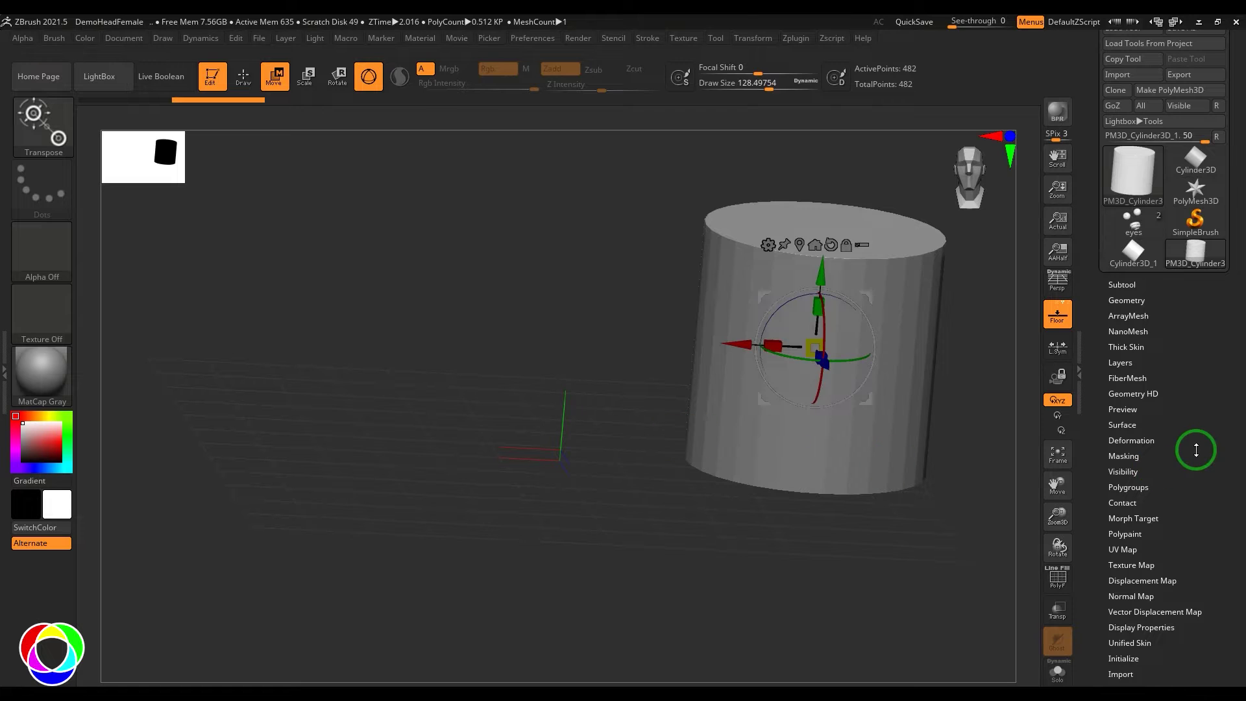
Step: Set the cylinder's X position to 0 in its geometry position settings
{"action": "scroll", "coordinate": [1195, 422], "scroll_direction": "down", "scroll_amount": 3}
{"action": "left_click", "coordinate": [1126, 234]}
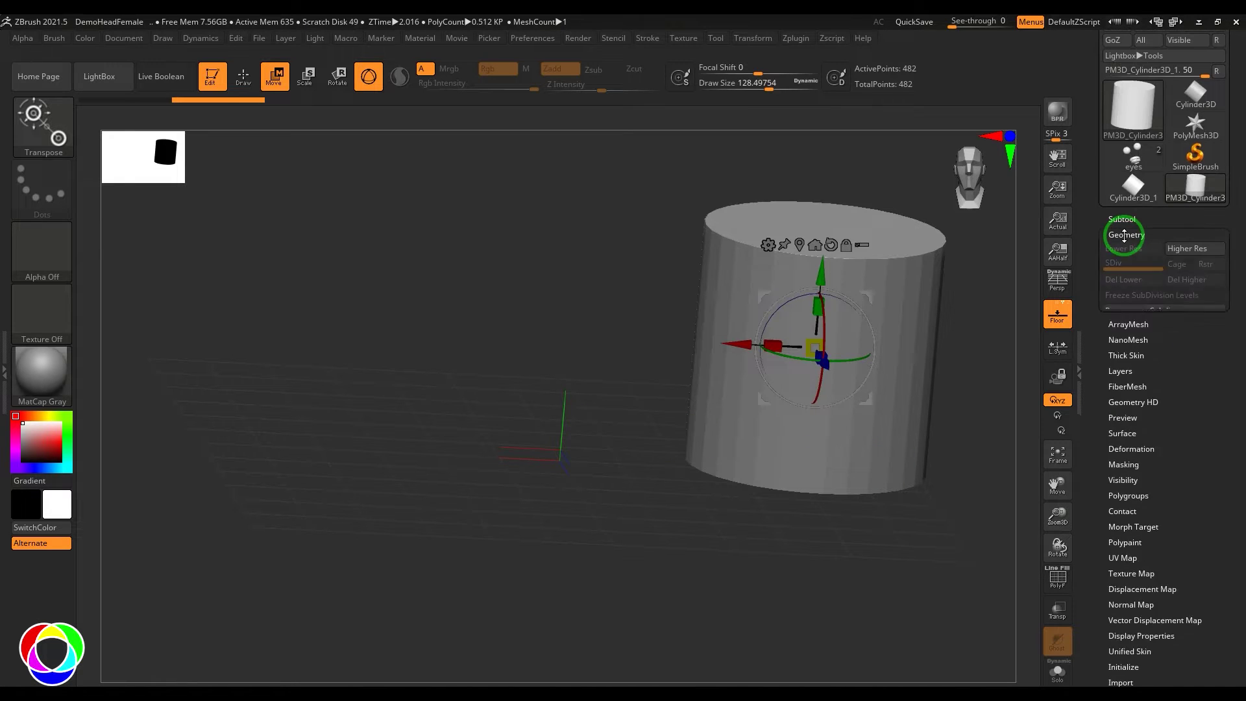
{"action": "left_click", "coordinate": [1133, 519]}
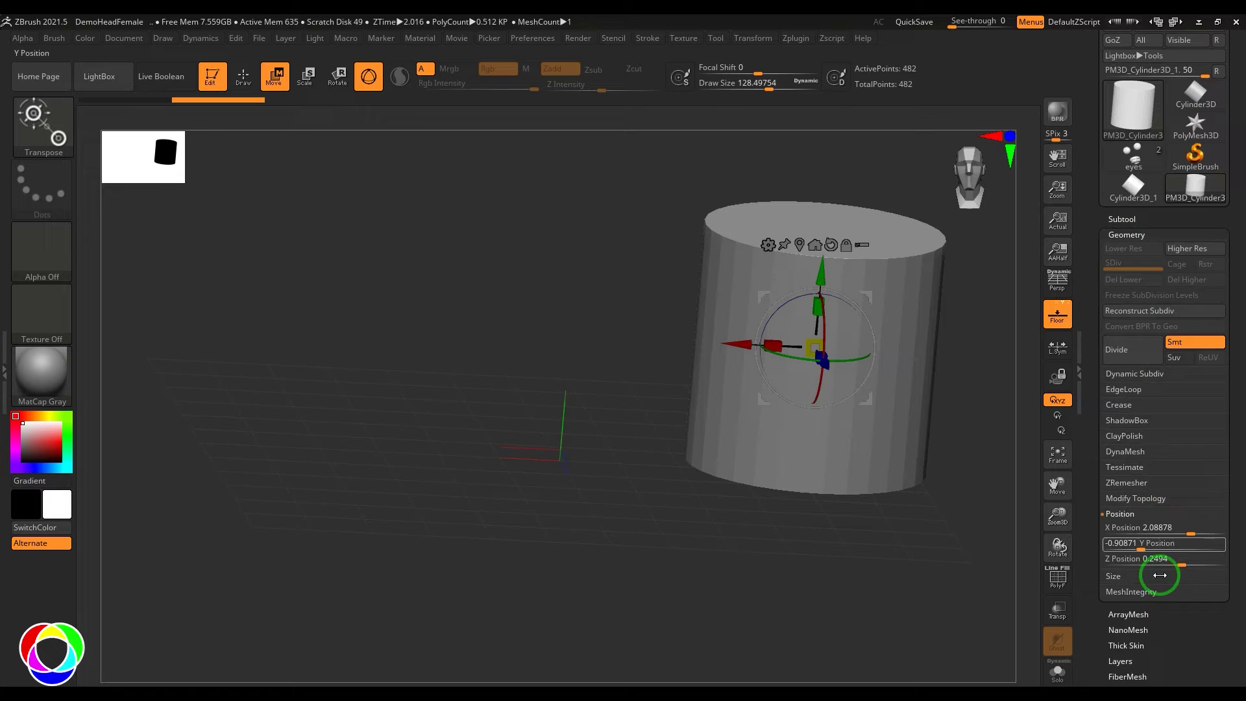
{"action": "scroll", "coordinate": [1170, 578], "scroll_direction": "down", "scroll_amount": 3}
{"action": "left_click", "coordinate": [1158, 480]}
{"action": "left_click", "coordinate": [1148, 465]}
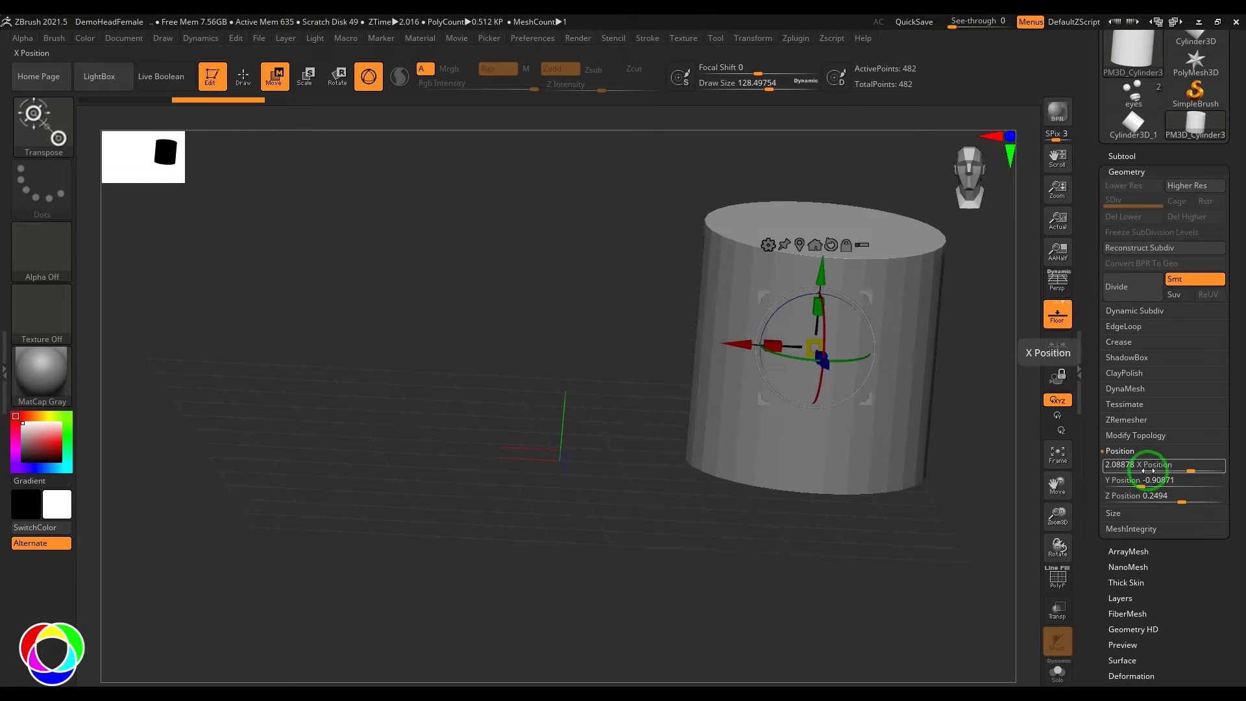
{"action": "left_click", "coordinate": [1150, 465]}
{"action": "type", "text": "0"}
{"action": "key", "text": "Return"}
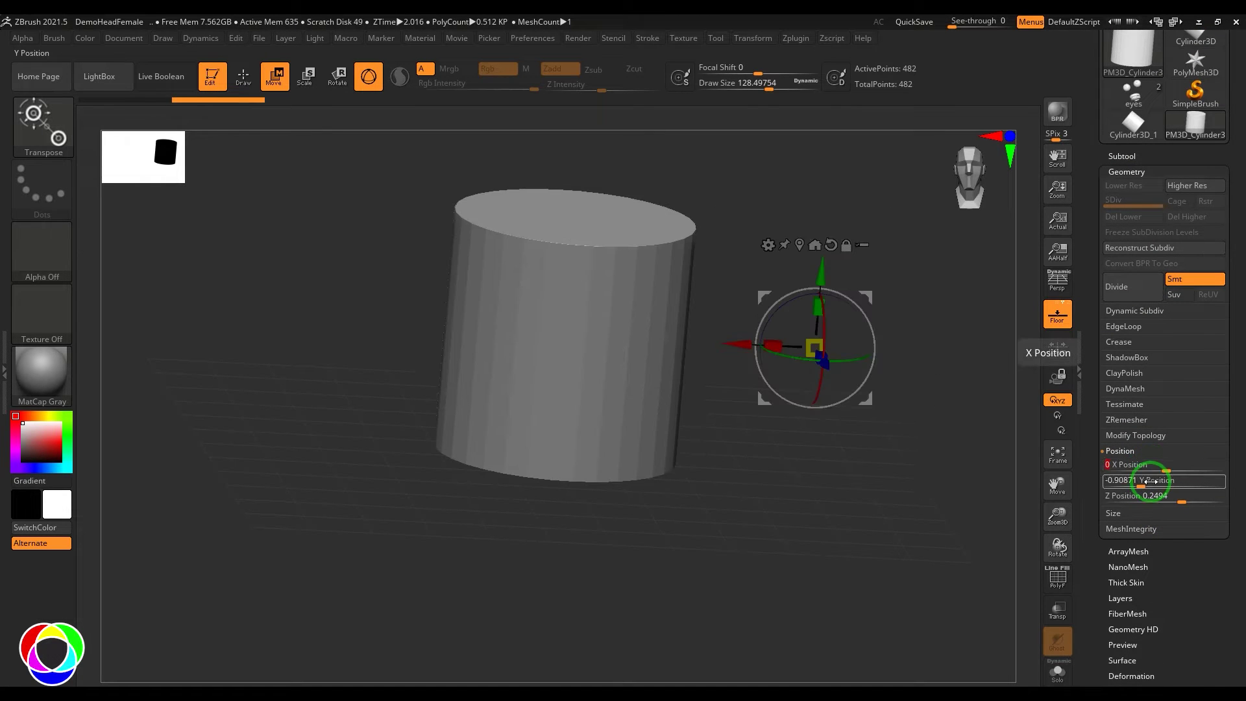
Step: Set the cylinder's Y and Z positions to 0
{"action": "left_click", "coordinate": [1151, 480]}
{"action": "type", "text": "0"}
{"action": "key", "text": "Return"}
{"action": "type", "text": "0"}
{"action": "key", "text": "Return"}
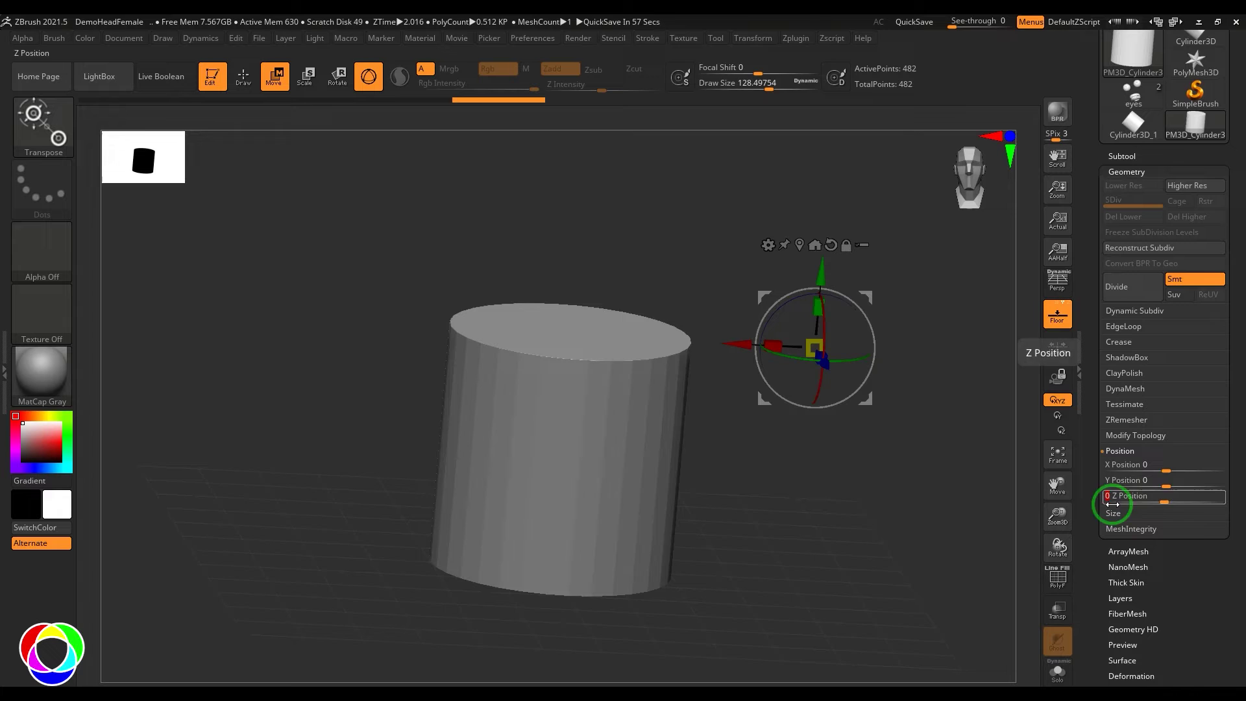
Step: Undo the three position changes made to the cylinder
{"action": "mouse_move", "coordinate": [817, 491]}
{"action": "left_mouse_down"}
{"action": "mouse_move", "coordinate": [826, 497]}
{"action": "mouse_move", "coordinate": [815, 485]}
{"action": "left_mouse_up"}
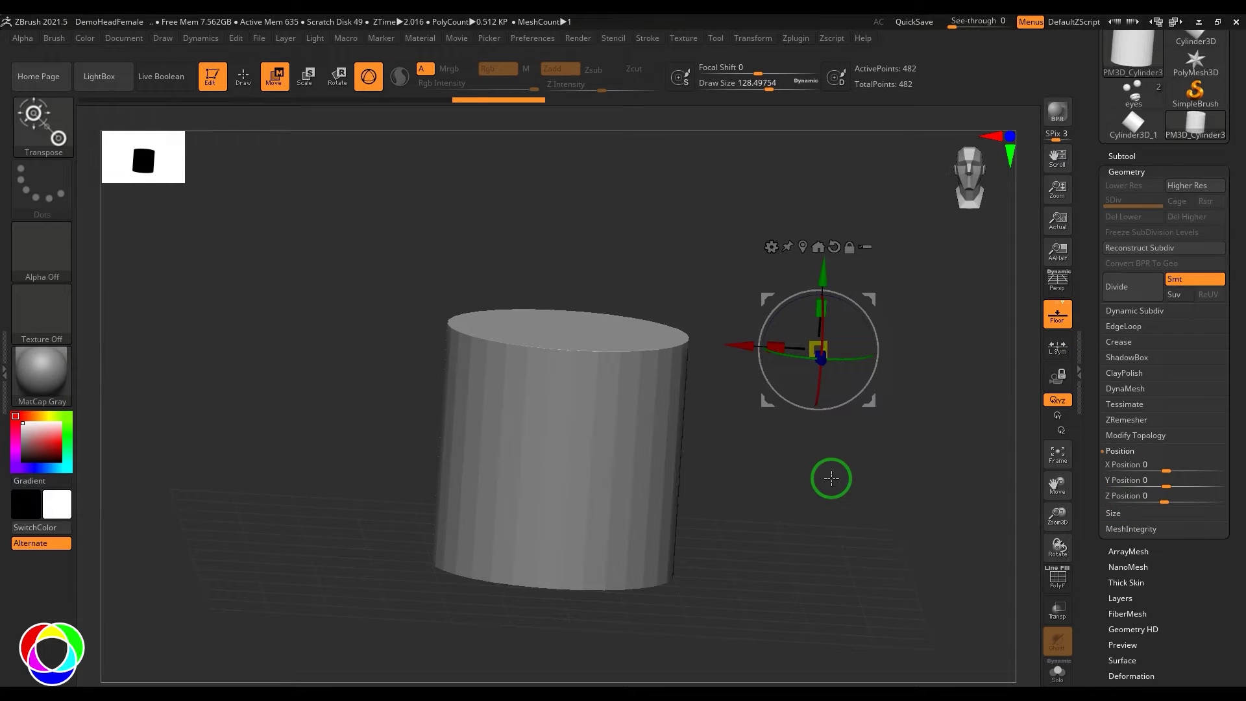
{"action": "key", "text": "ctrl+z"}
{"action": "key", "text": "ctrl+z"}
{"action": "key", "text": "ctrl+z"}
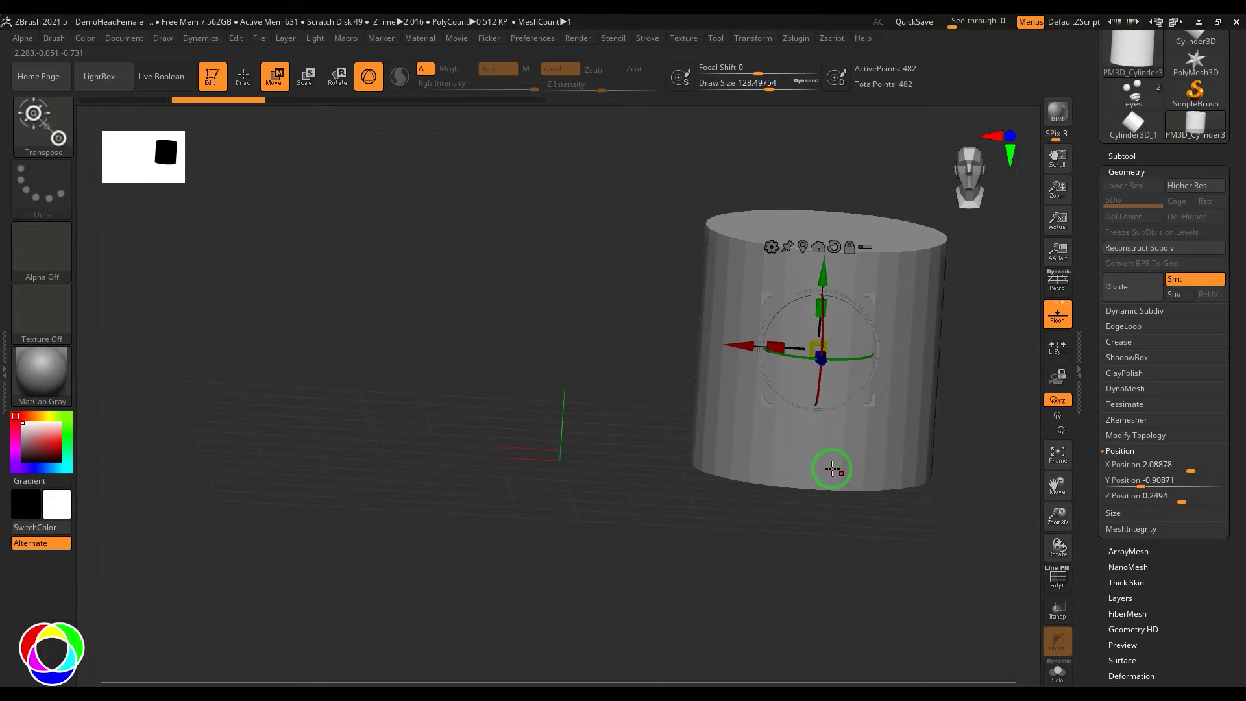
Step: Bring the cylinder and its gizmo to the world centre using the gizmo's Mesh To Axis function
{"action": "left_click_drag", "start_coordinate": [831, 469], "coordinate": [805, 485], "text": "shift"}
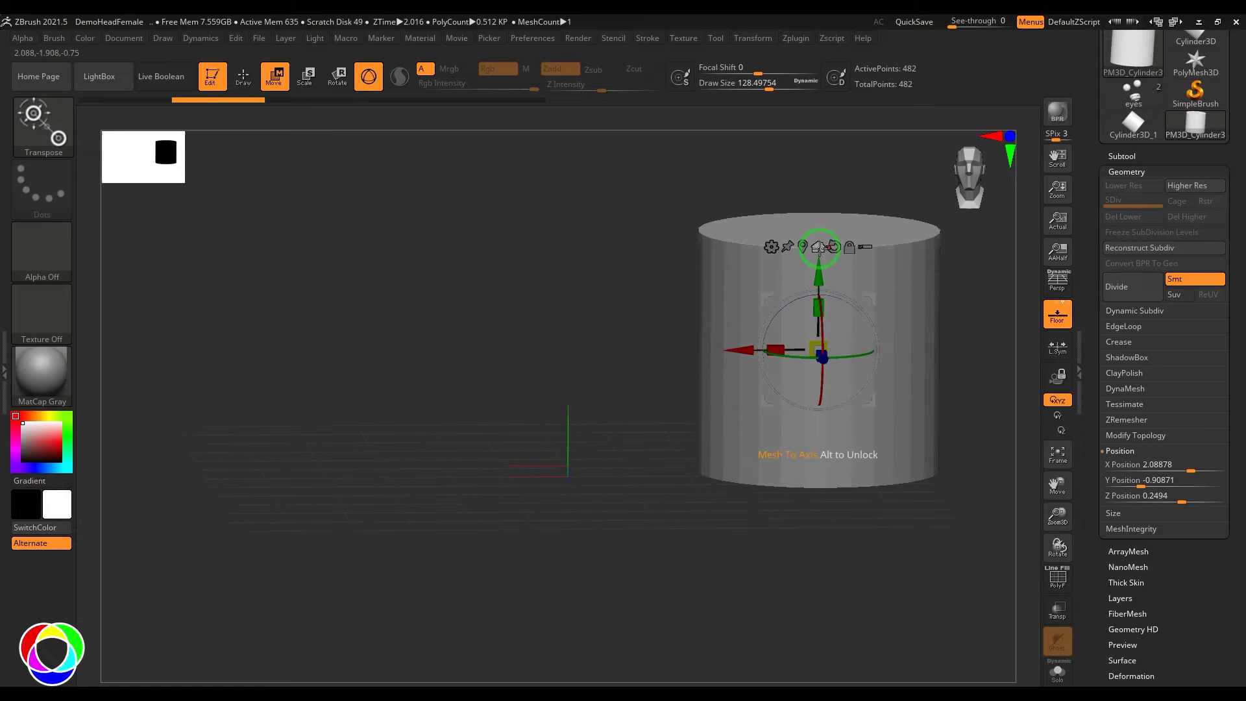
{"action": "left_click", "coordinate": [819, 248]}
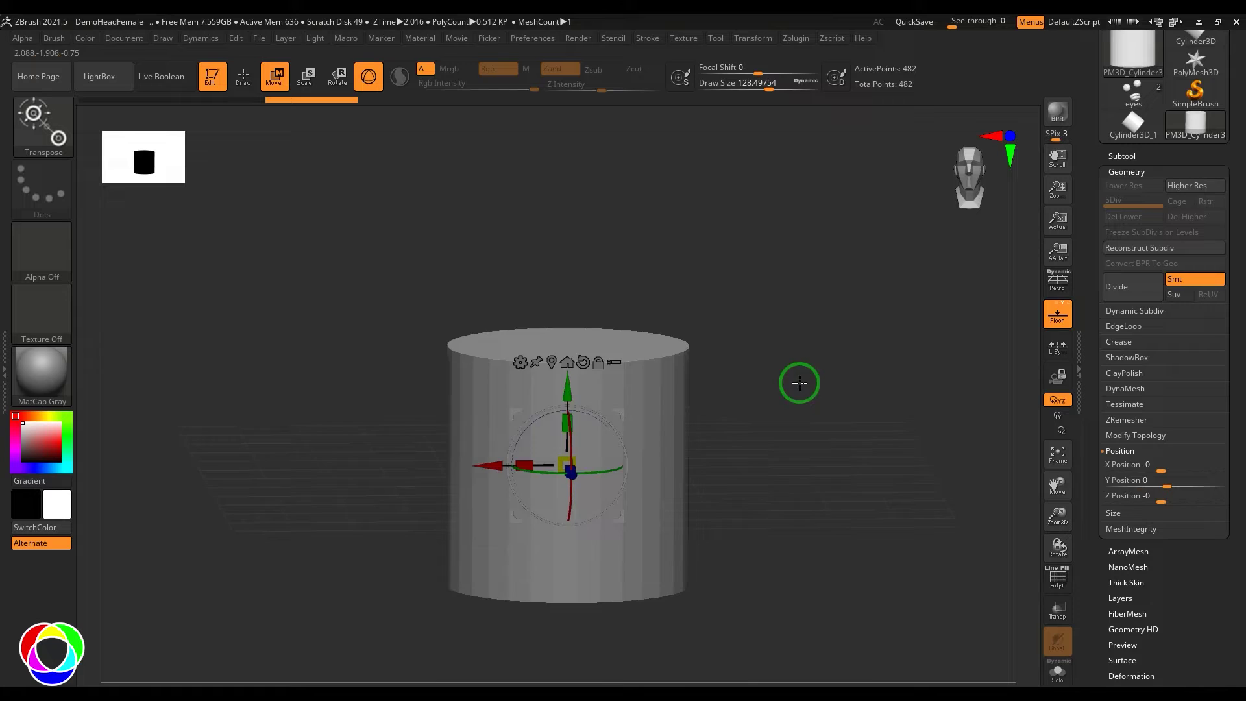
{"action": "left_click_drag", "start_coordinate": [799, 383], "coordinate": [815, 387]}
Step: Scale the cylinder up uniformly on all axes with the gizmo
{"action": "left_click", "coordinate": [1168, 567]}
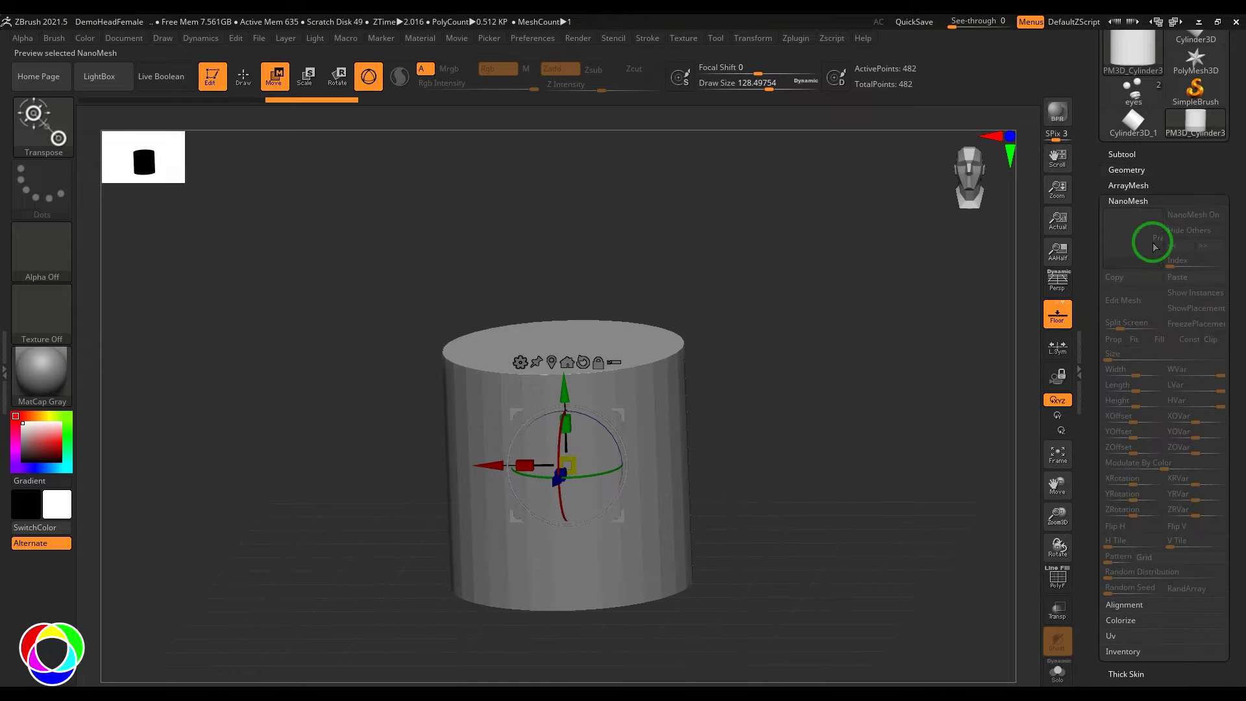
{"action": "left_click", "coordinate": [1128, 199]}
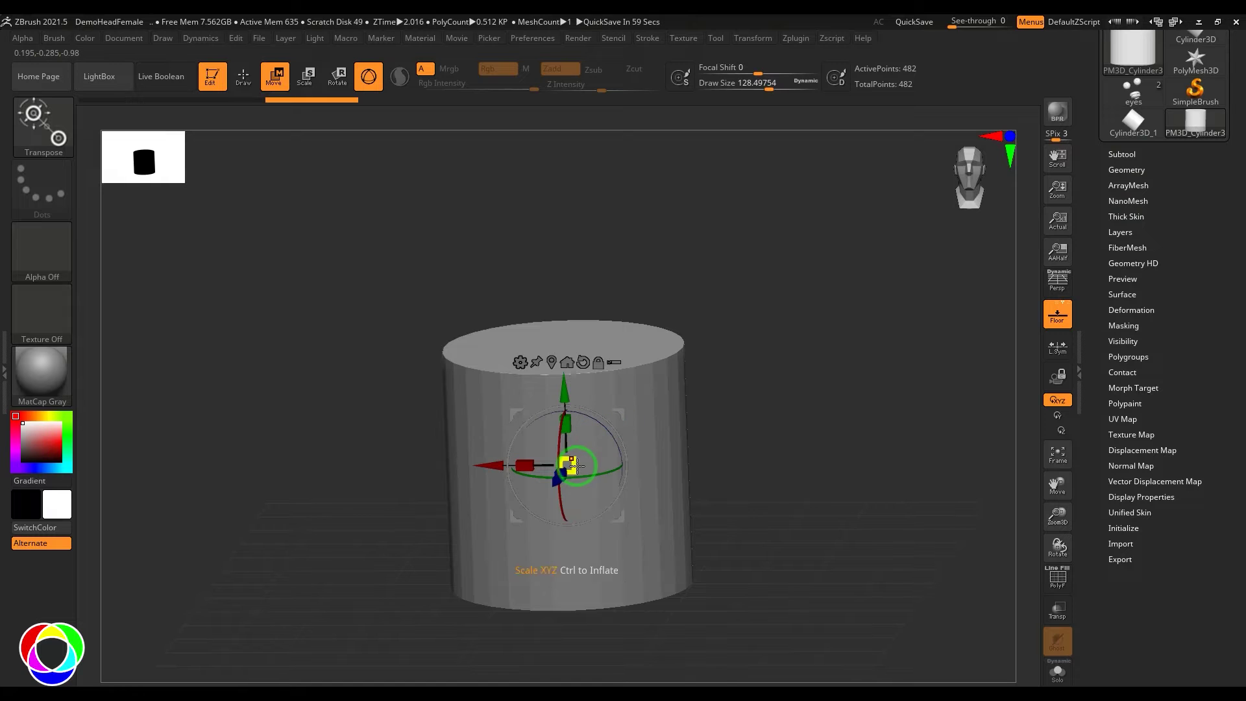
{"action": "left_click_drag", "start_coordinate": [577, 466], "coordinate": [798, 441]}
{"action": "left_click_drag", "start_coordinate": [873, 421], "coordinate": [840, 422], "text": "alt"}
Step: Apply the Unify deformation to resize and centre the cylinder automatically
{"action": "left_click_drag", "start_coordinate": [1181, 364], "coordinate": [1184, 386]}
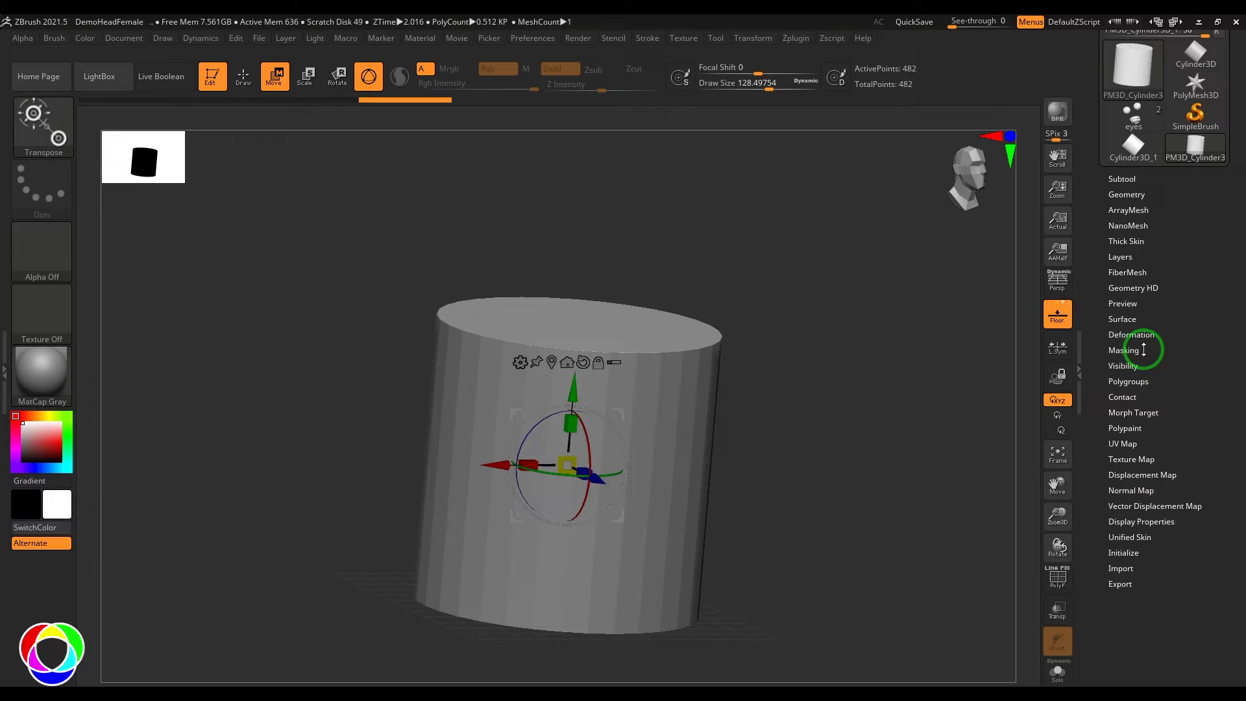
{"action": "left_click", "coordinate": [1142, 338]}
{"action": "left_click_drag", "start_coordinate": [1218, 314], "coordinate": [1201, 242]}
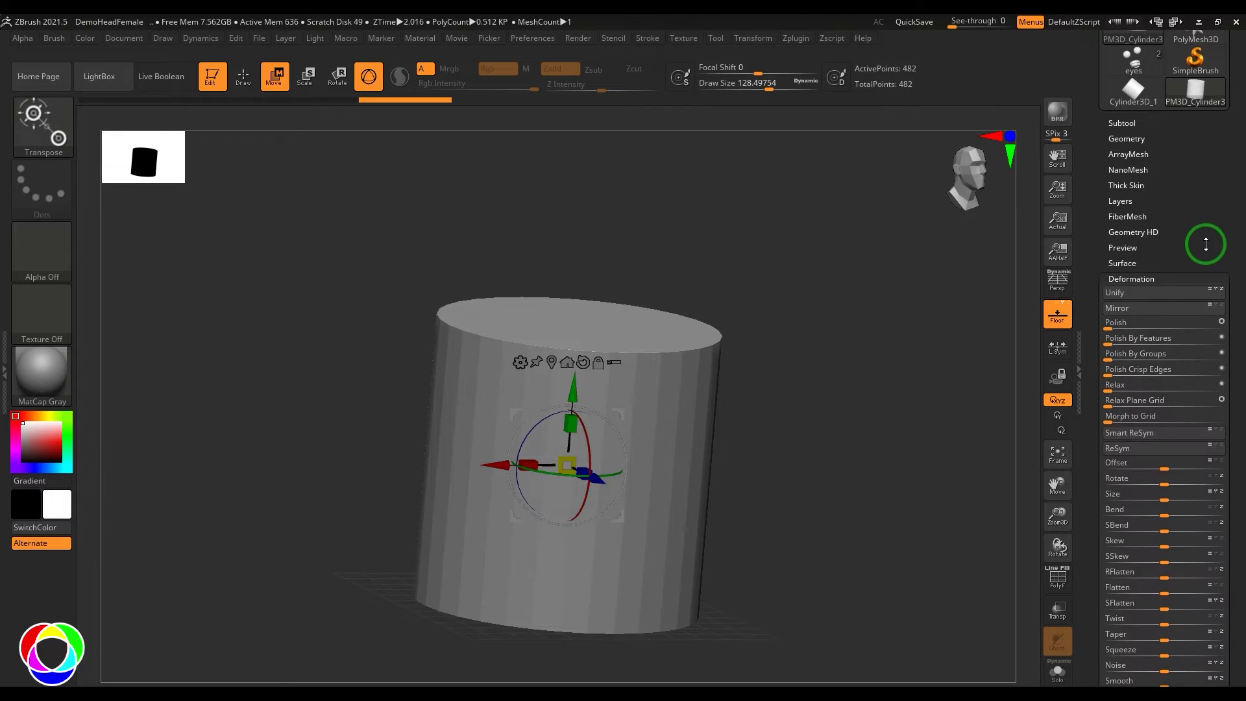
{"action": "left_click", "coordinate": [1127, 293]}
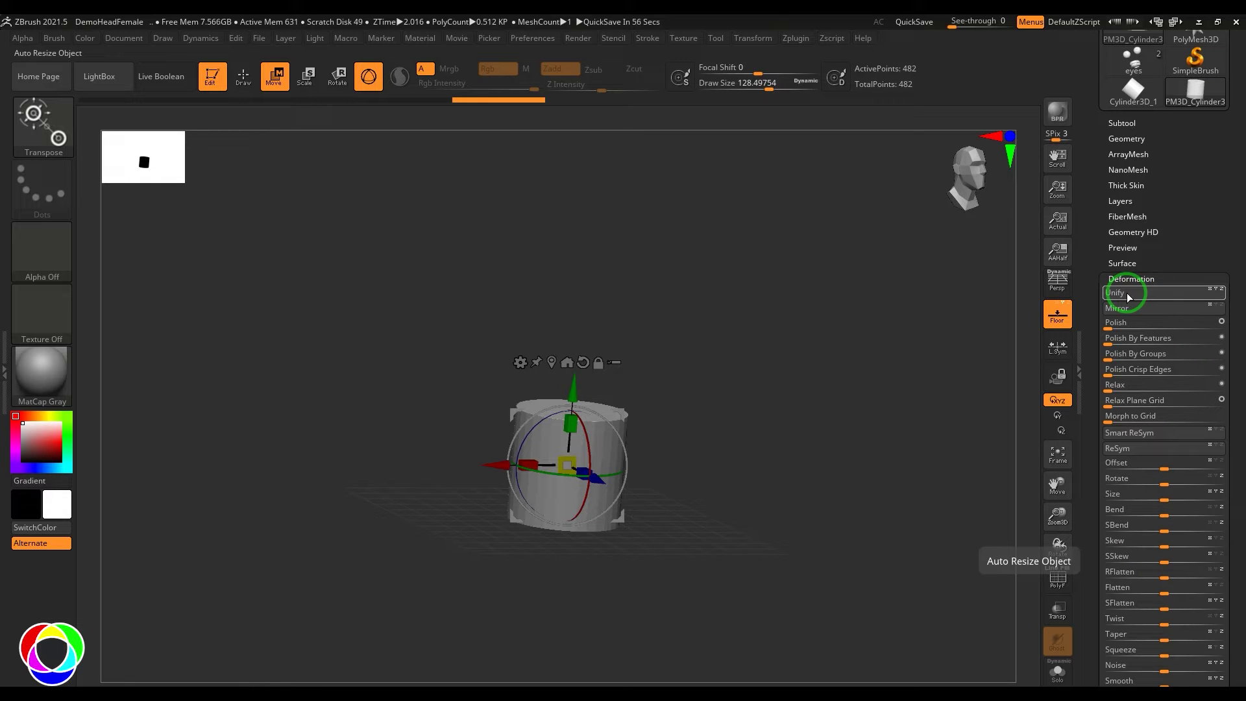
Step: Switch the active tool to the two-subtool head model with the eyes and frame it on the canvas
{"action": "left_click_drag", "start_coordinate": [1167, 187], "coordinate": [1170, 201]}
{"action": "left_click", "coordinate": [1125, 125]}
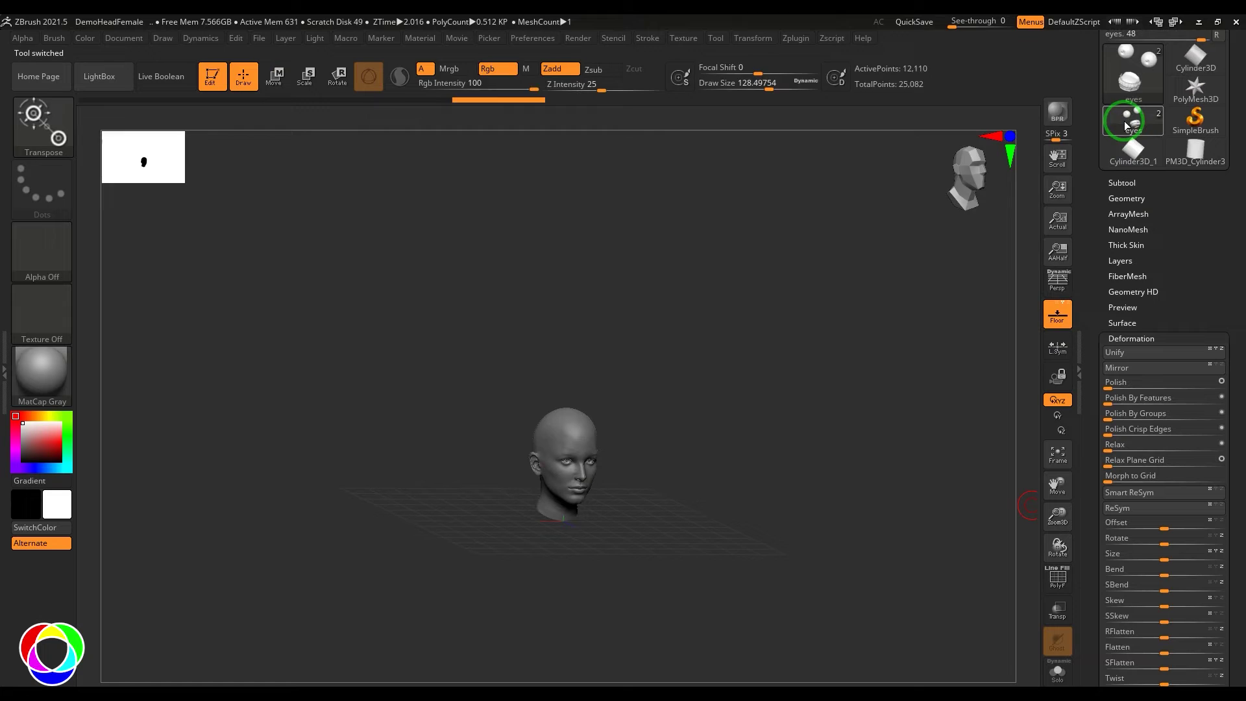
{"action": "left_click_drag", "start_coordinate": [715, 506], "coordinate": [843, 625], "text": "shift"}
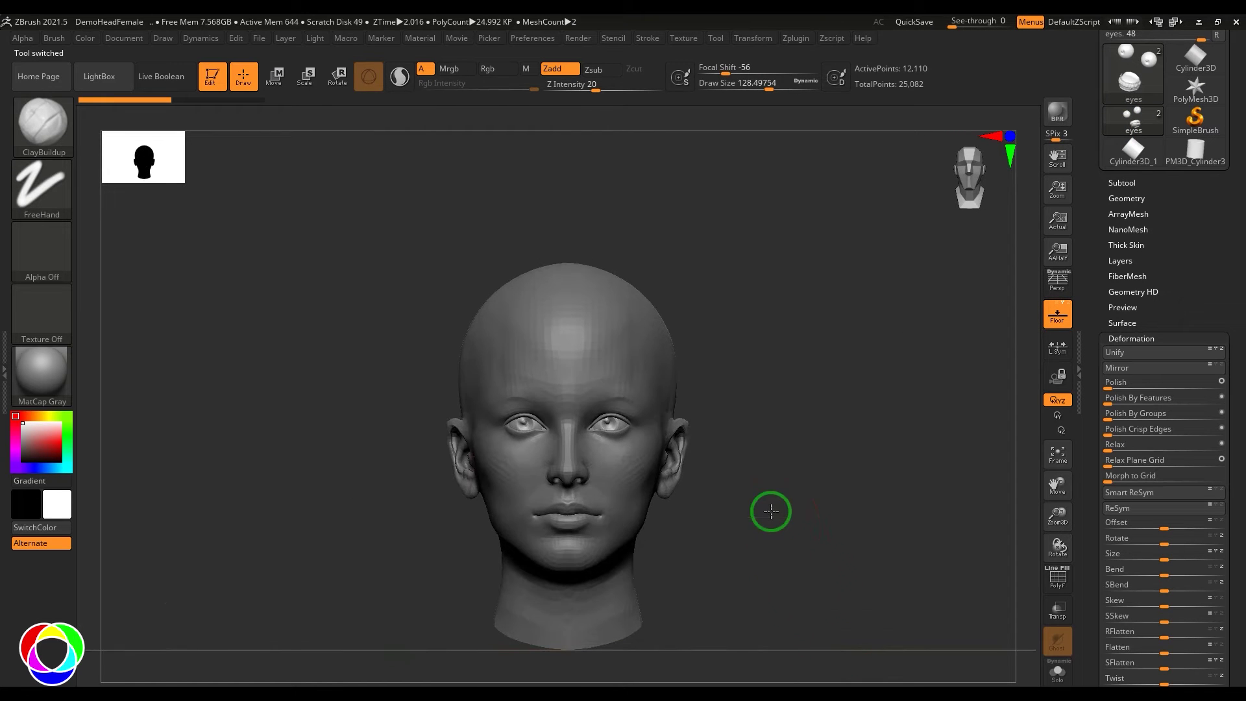
{"action": "left_click_drag", "start_coordinate": [771, 512], "coordinate": [799, 518]}
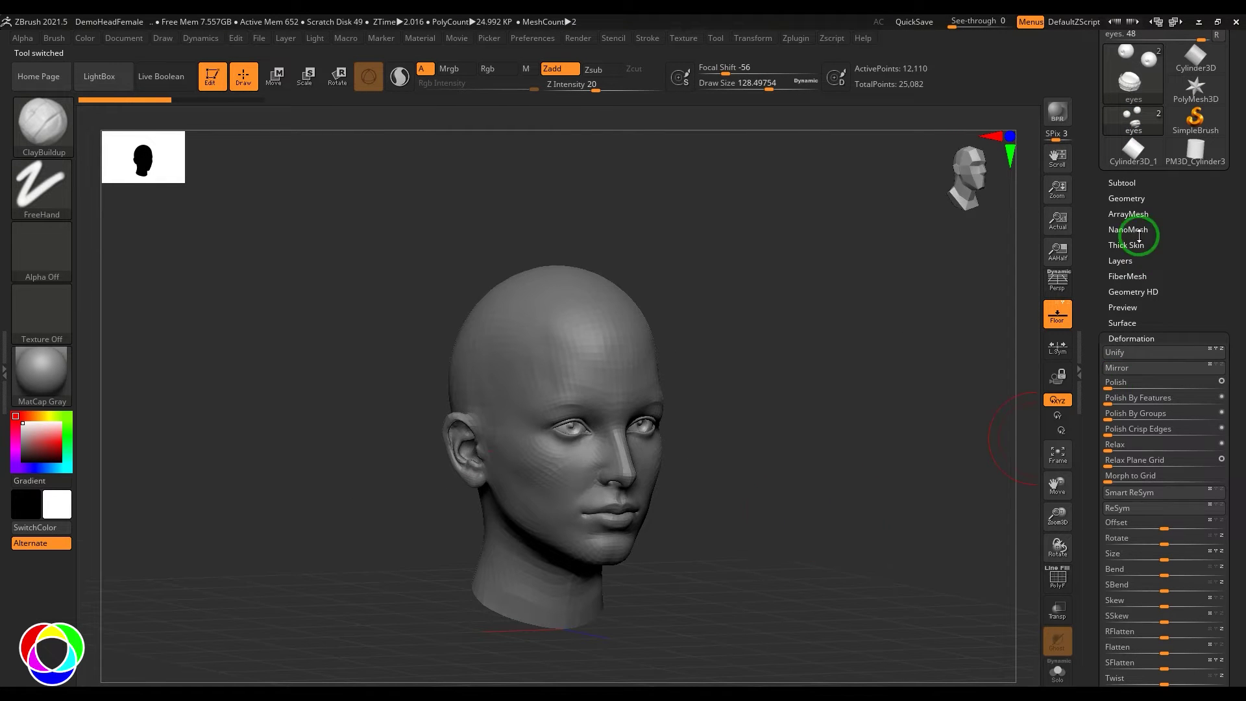
Step: Make FemaleHead the active subtool and display the Move gizmo on it
{"action": "left_click", "coordinate": [1134, 183]}
{"action": "mouse_move", "coordinate": [905, 455]}
{"action": "left_mouse_down", "text": "shift"}
{"action": "mouse_move", "coordinate": [879, 445]}
{"action": "mouse_move", "coordinate": [890, 445]}
{"action": "left_mouse_up", "text": "shift"}
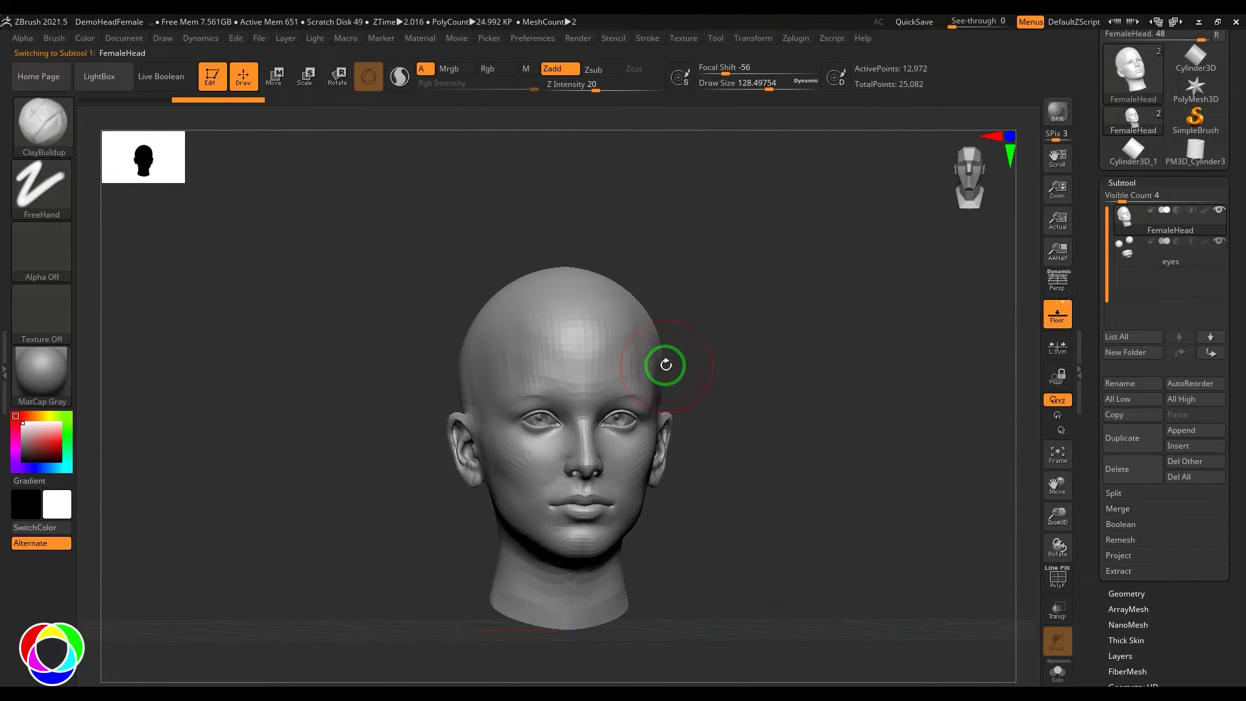
{"action": "key", "text": "w"}
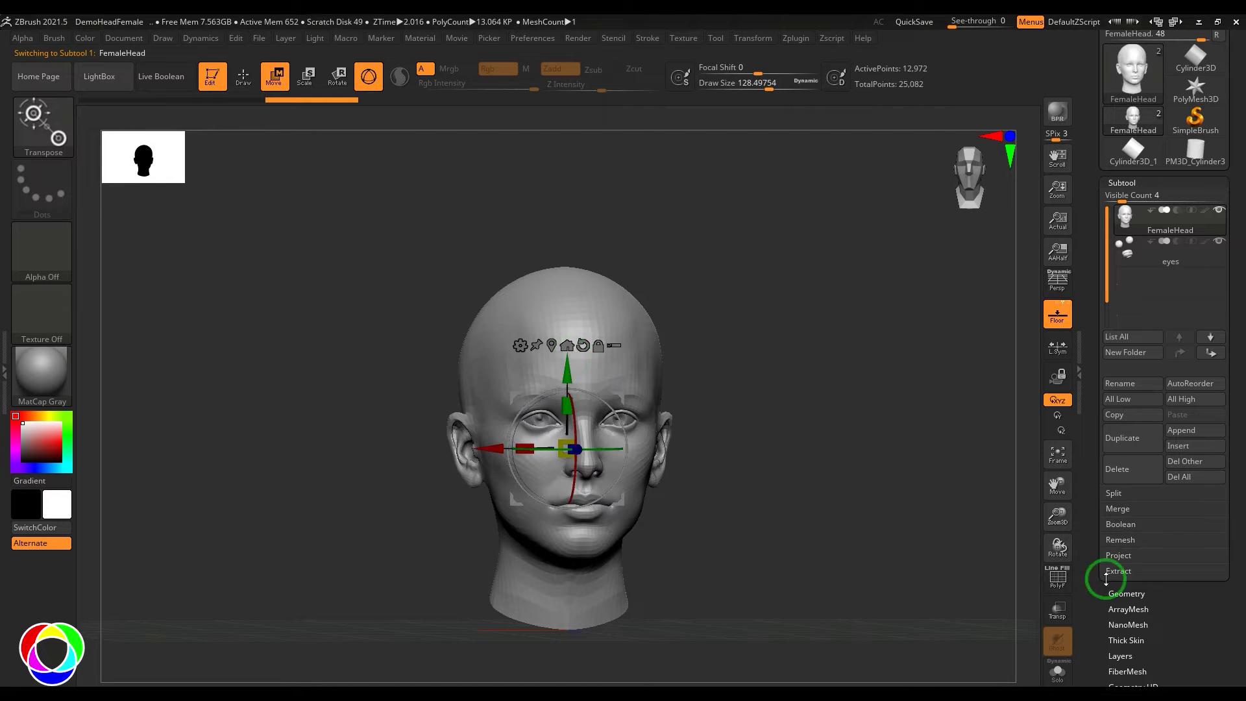
Step: Turn on transparency with ghosting and frame the face closely
{"action": "scroll", "coordinate": [1187, 528], "scroll_direction": "down", "scroll_amount": 10}
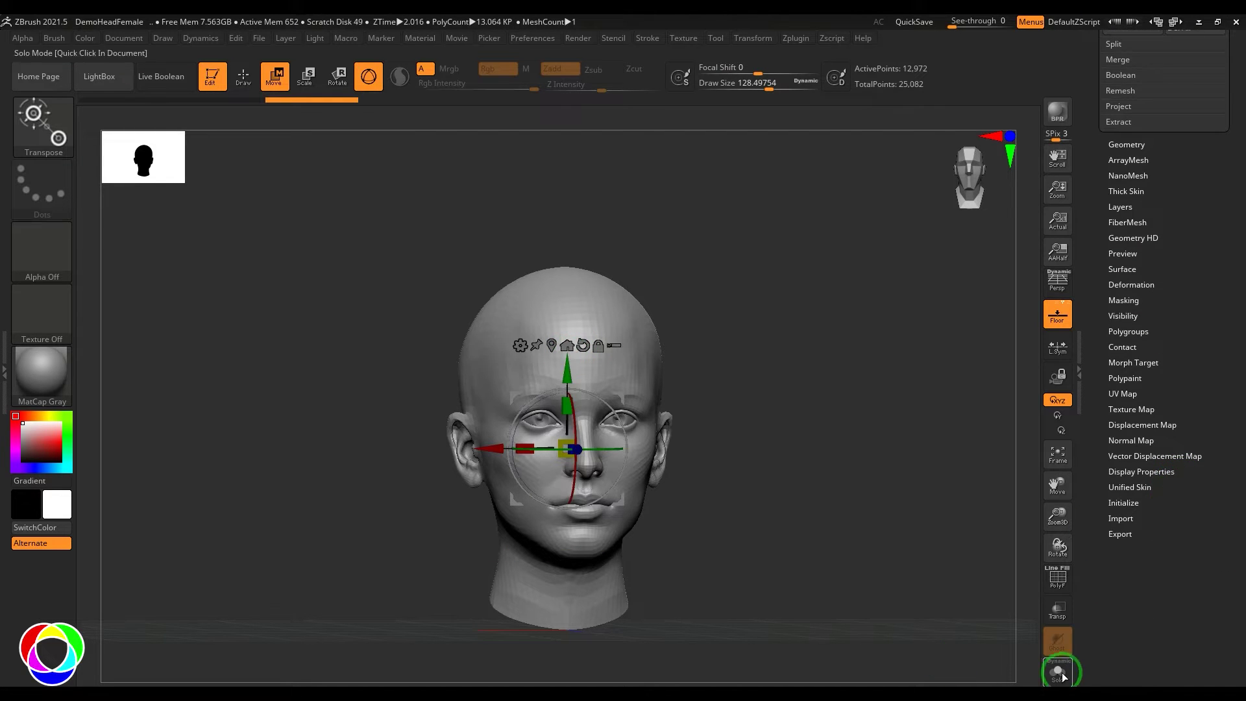
{"action": "left_click", "coordinate": [1056, 610]}
{"action": "right_click_drag", "start_coordinate": [757, 479], "coordinate": [786, 523], "text": "ctrl"}
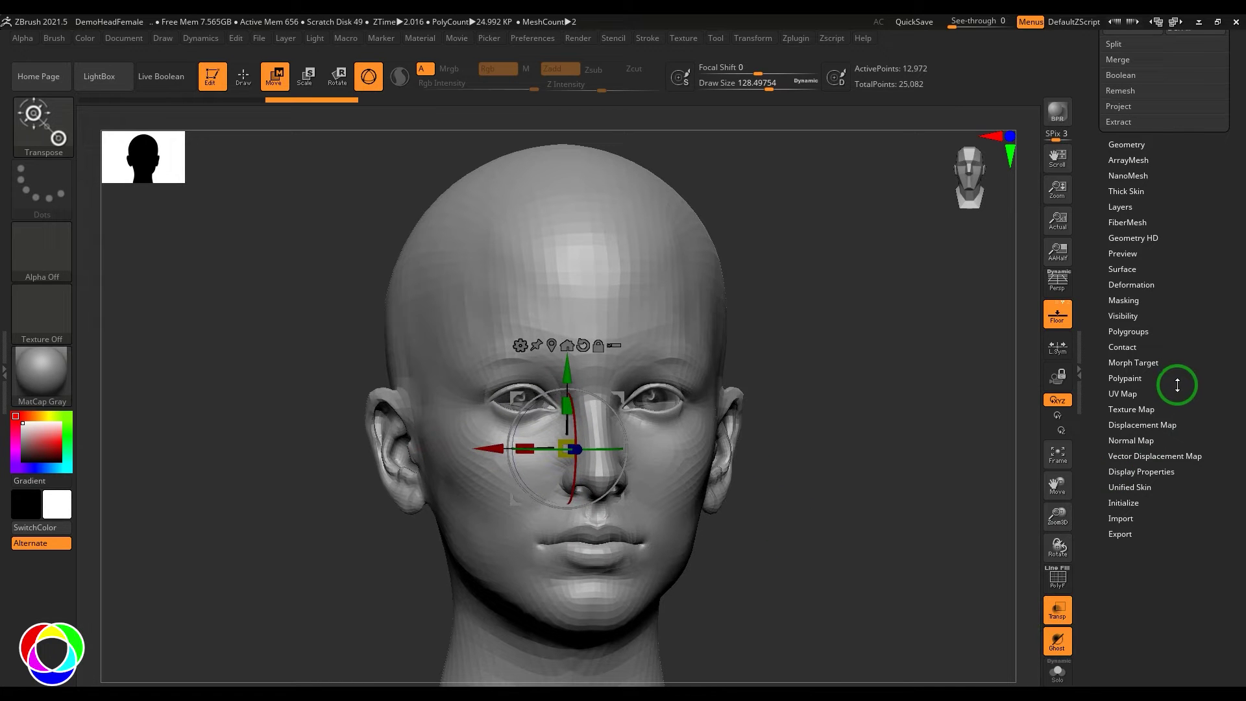
Step: Apply the Unify deformation to the FemaleHead subtool
{"action": "left_click", "coordinate": [1137, 284]}
{"action": "left_click_drag", "start_coordinate": [1231, 343], "coordinate": [1242, 465]}
{"action": "left_click", "coordinate": [1136, 234]}
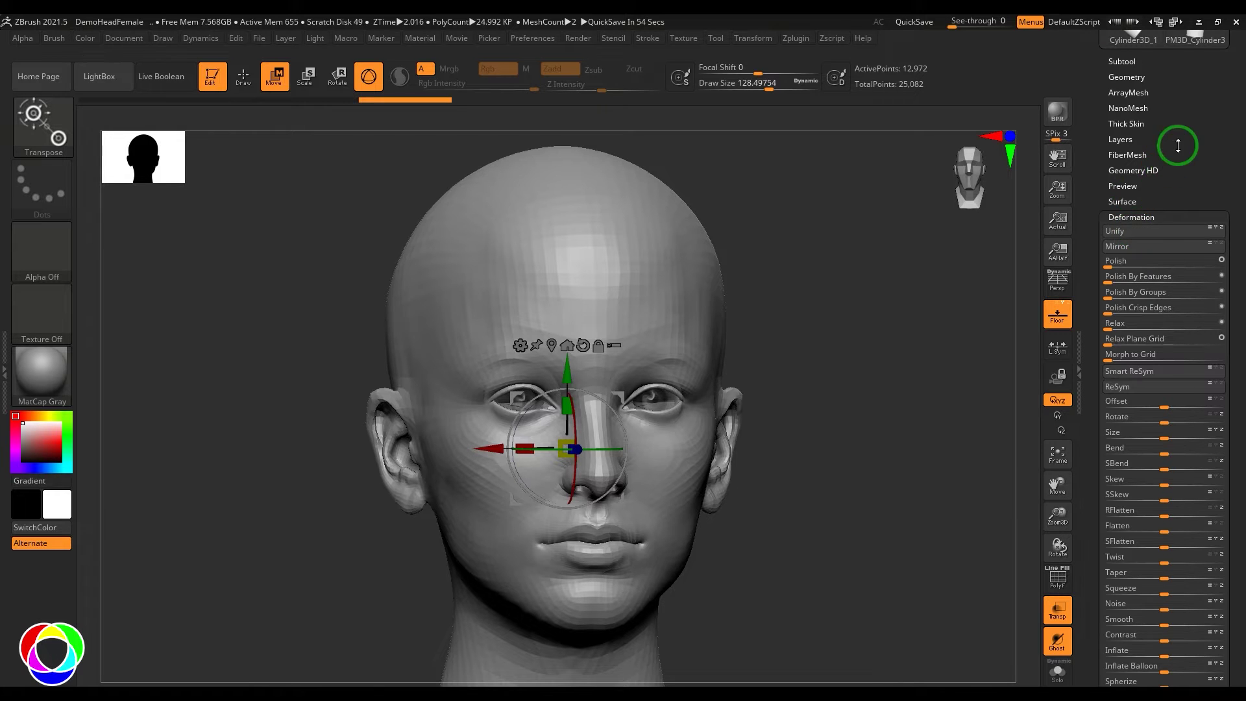
Step: Make the eyes subtool active and view it through the transparent head from the side
{"action": "left_click_drag", "start_coordinate": [1176, 145], "coordinate": [1175, 232]}
{"action": "left_click", "coordinate": [1134, 148]}
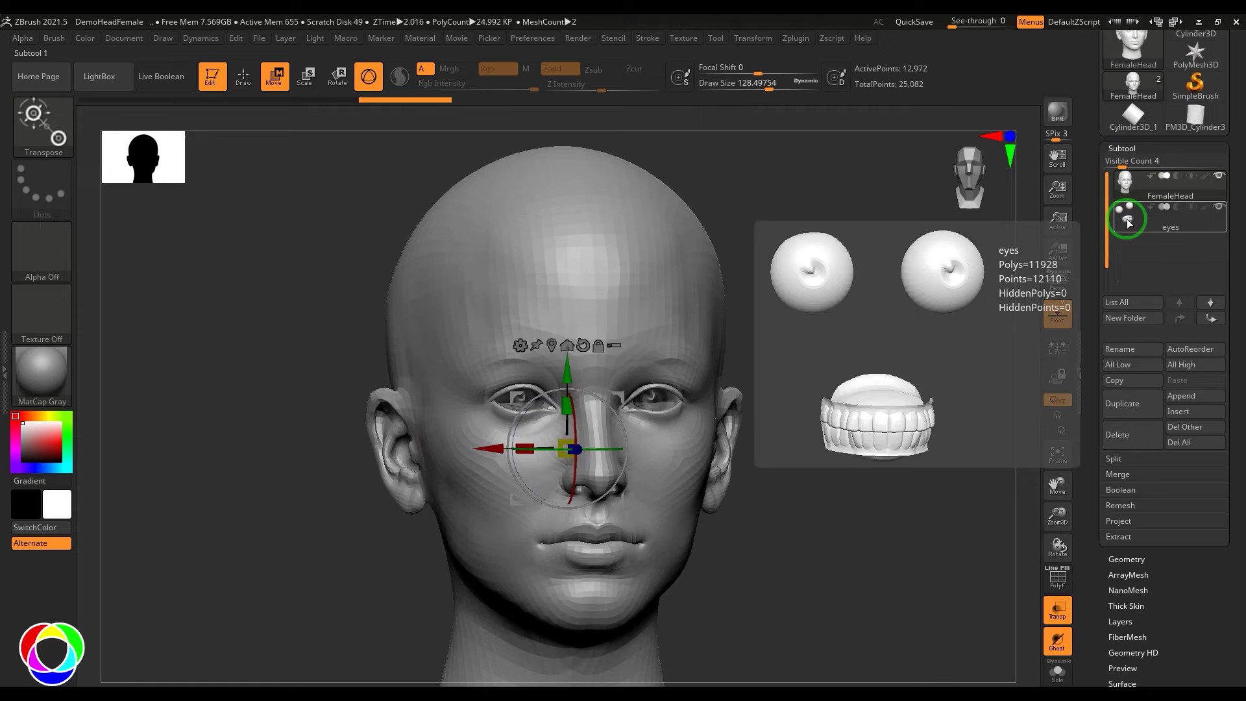
{"action": "left_click", "coordinate": [1127, 234]}
{"action": "left_click_drag", "start_coordinate": [800, 479], "coordinate": [953, 480]}
{"action": "scroll", "coordinate": [1174, 566], "scroll_direction": "down", "scroll_amount": 1}
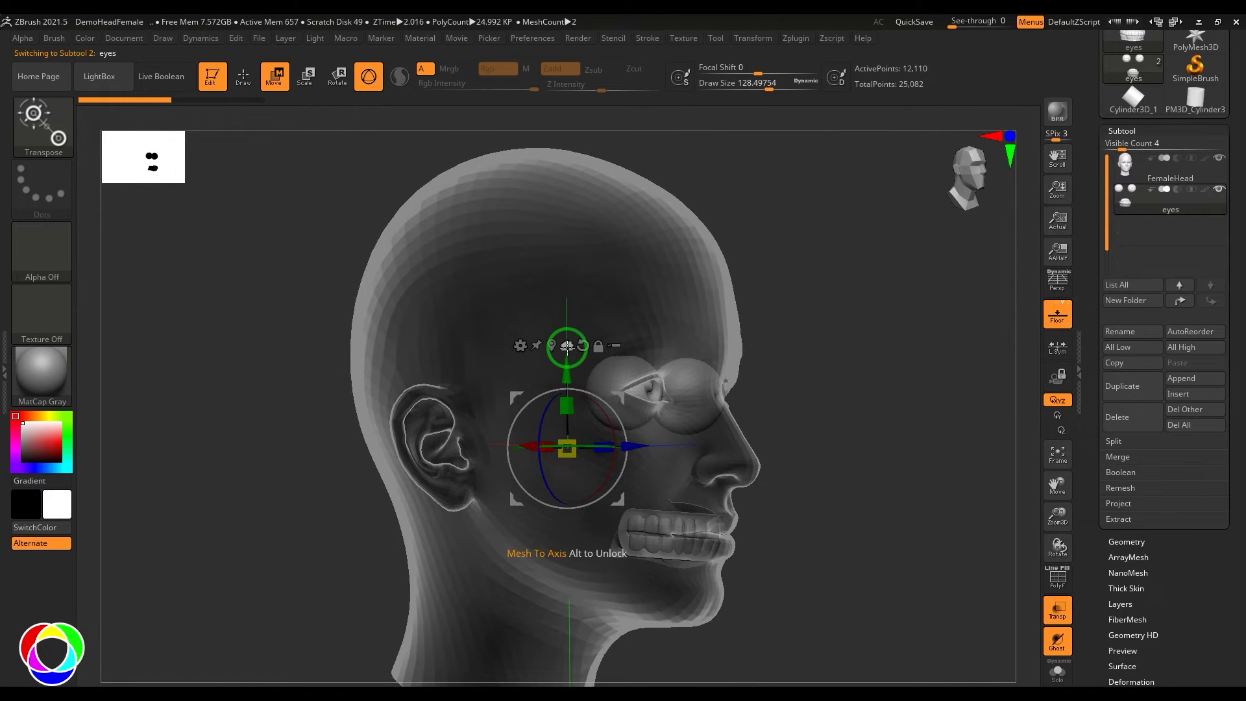
Step: Set the X, Y and Z positions of the eyes subtool to 0 in its geometry settings
{"action": "scroll", "coordinate": [1154, 454], "scroll_direction": "down", "scroll_amount": 5}
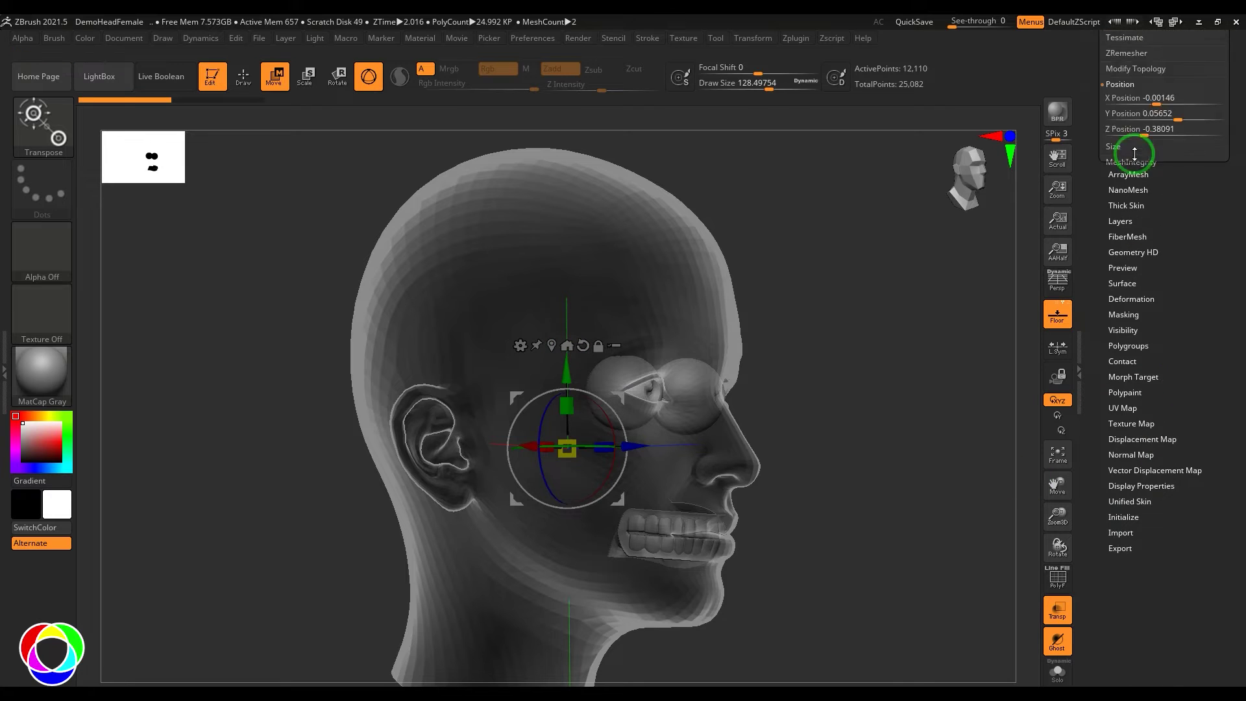
{"action": "left_click", "coordinate": [1132, 151]}
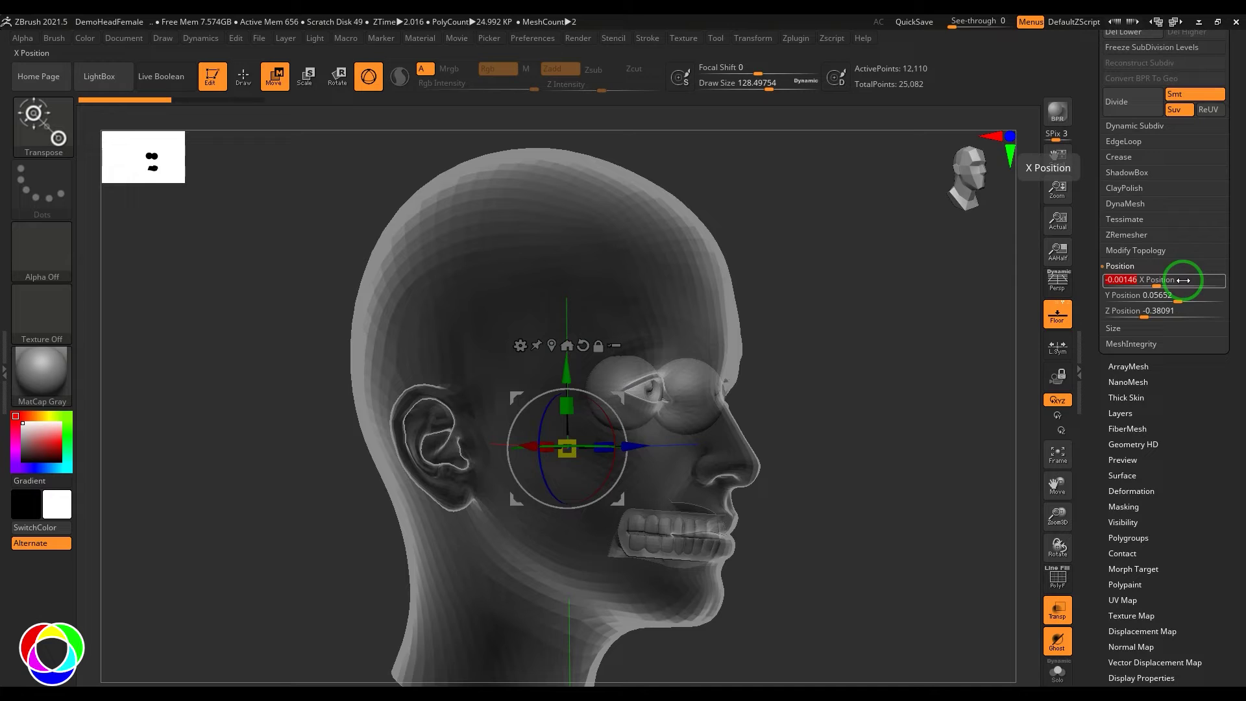
{"action": "left_click", "coordinate": [1183, 297]}
{"action": "left_click", "coordinate": [1184, 309]}
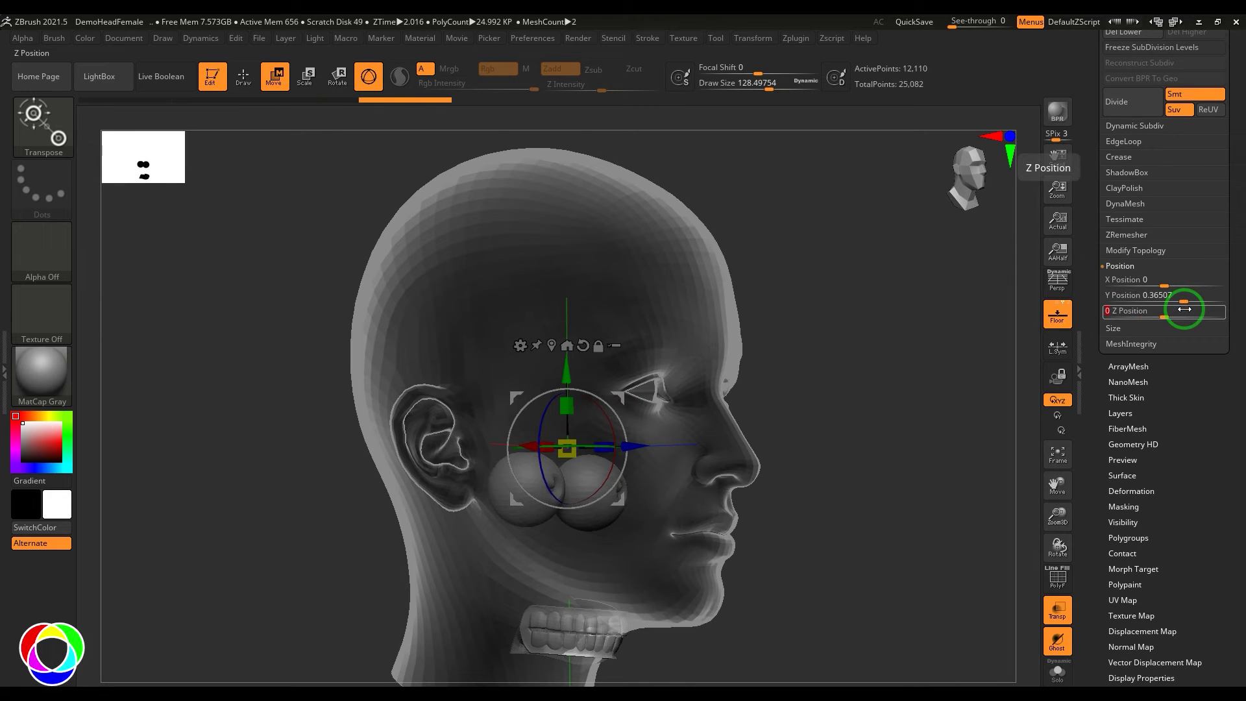
{"action": "left_click", "coordinate": [1179, 294]}
{"action": "type", "text": "0"}
{"action": "key", "text": "Return"}
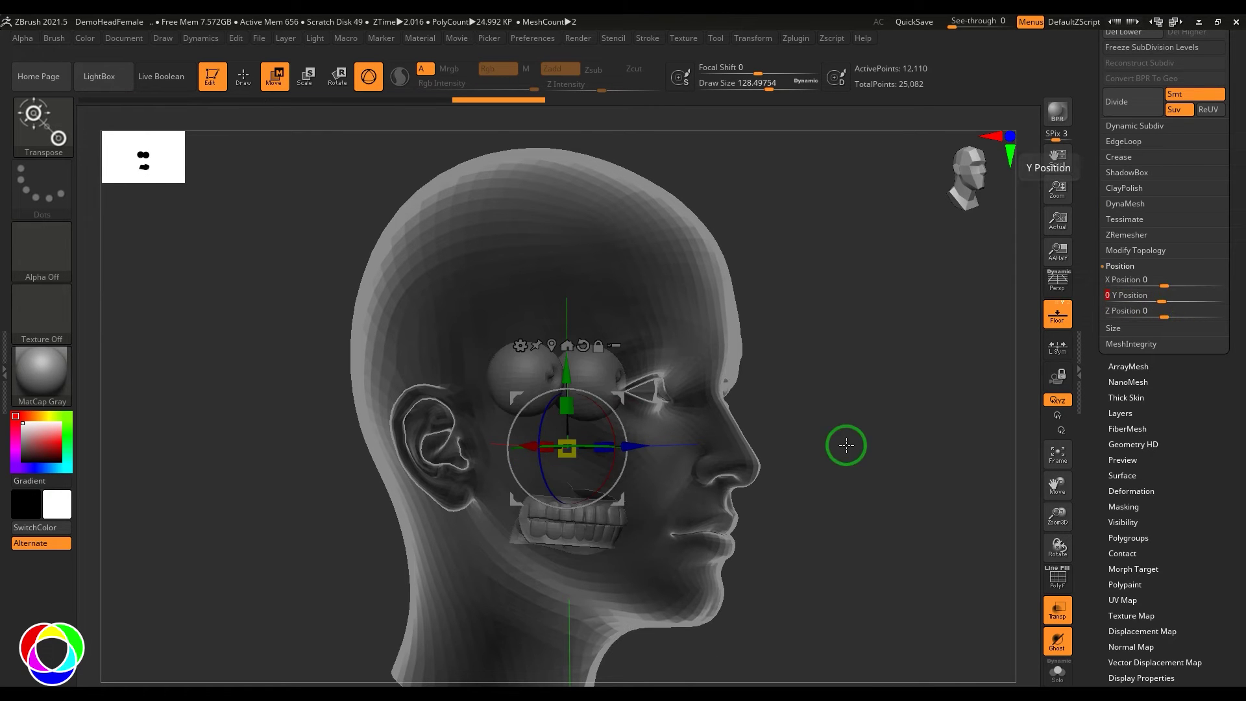
Step: Undo the Y and Z position changes of the eyes subtool
{"action": "left_click_drag", "start_coordinate": [902, 451], "coordinate": [873, 454]}
{"action": "key", "text": "ctrl+z"}
{"action": "key", "text": "ctrl+z"}
{"action": "key", "text": "ctrl+z"}
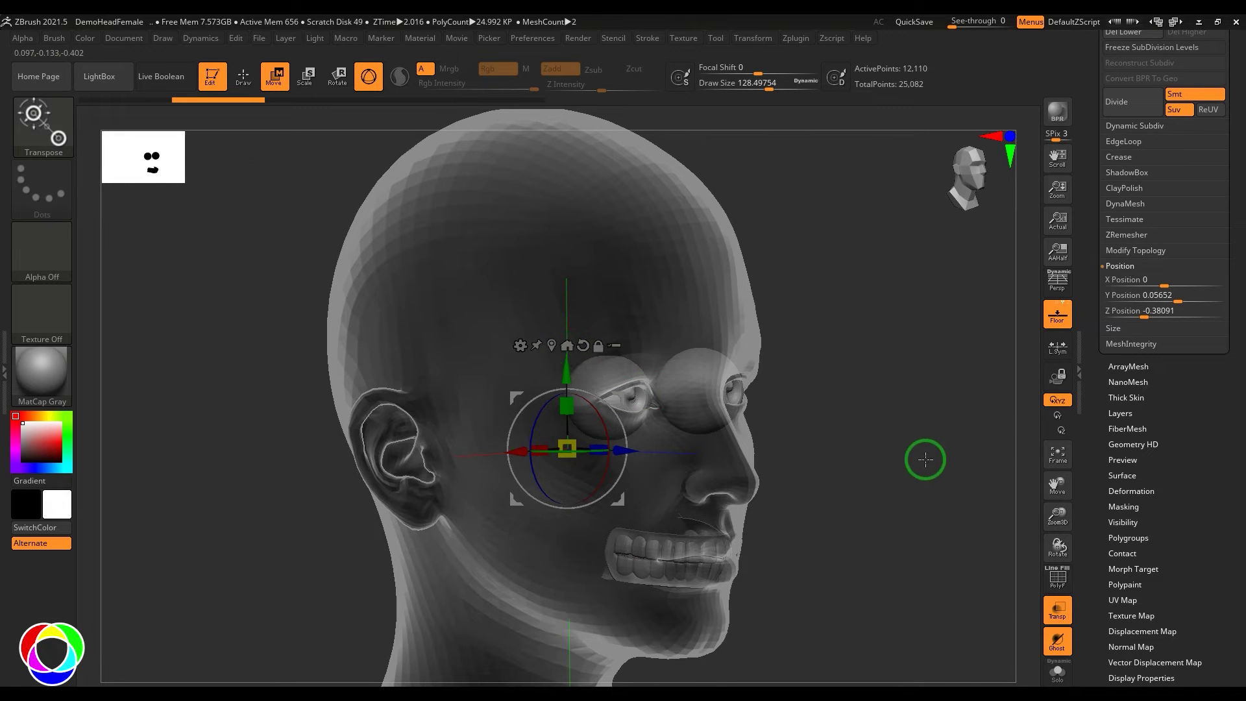
Step: Move the gizmo to the centre of the eyes subtool's mesh
{"action": "left_click_drag", "start_coordinate": [923, 459], "coordinate": [886, 439]}
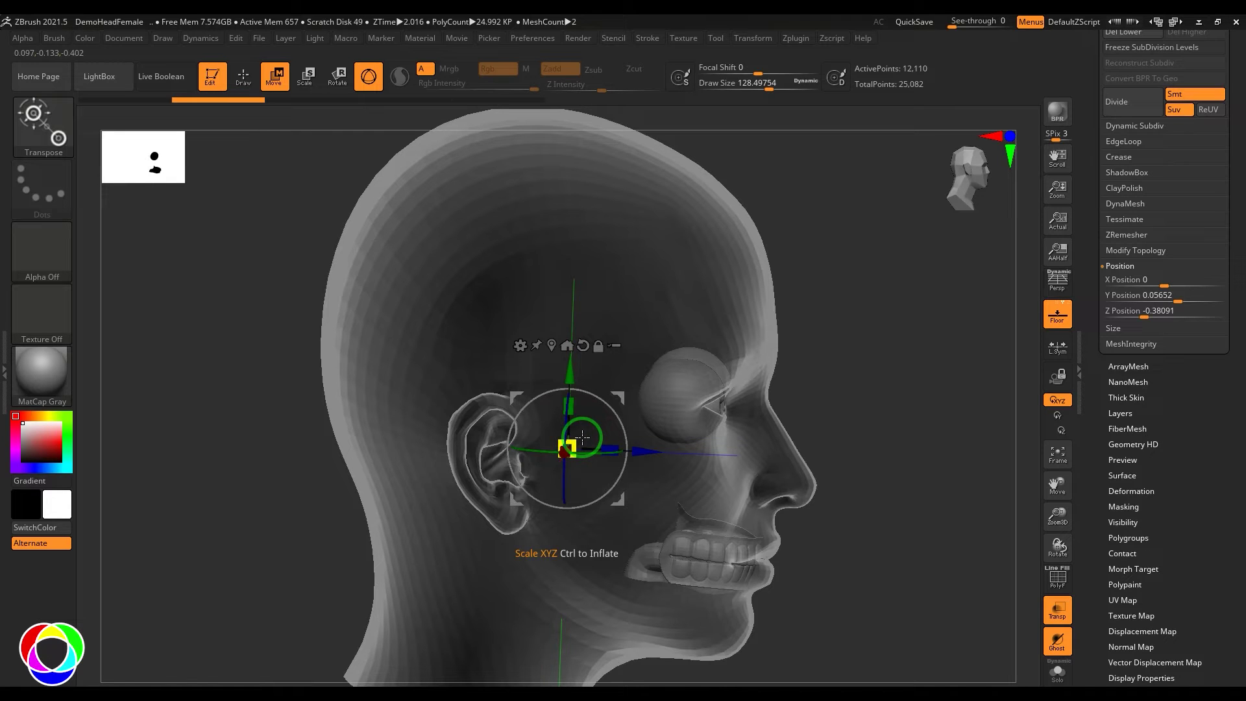
{"action": "left_click", "coordinate": [551, 344]}
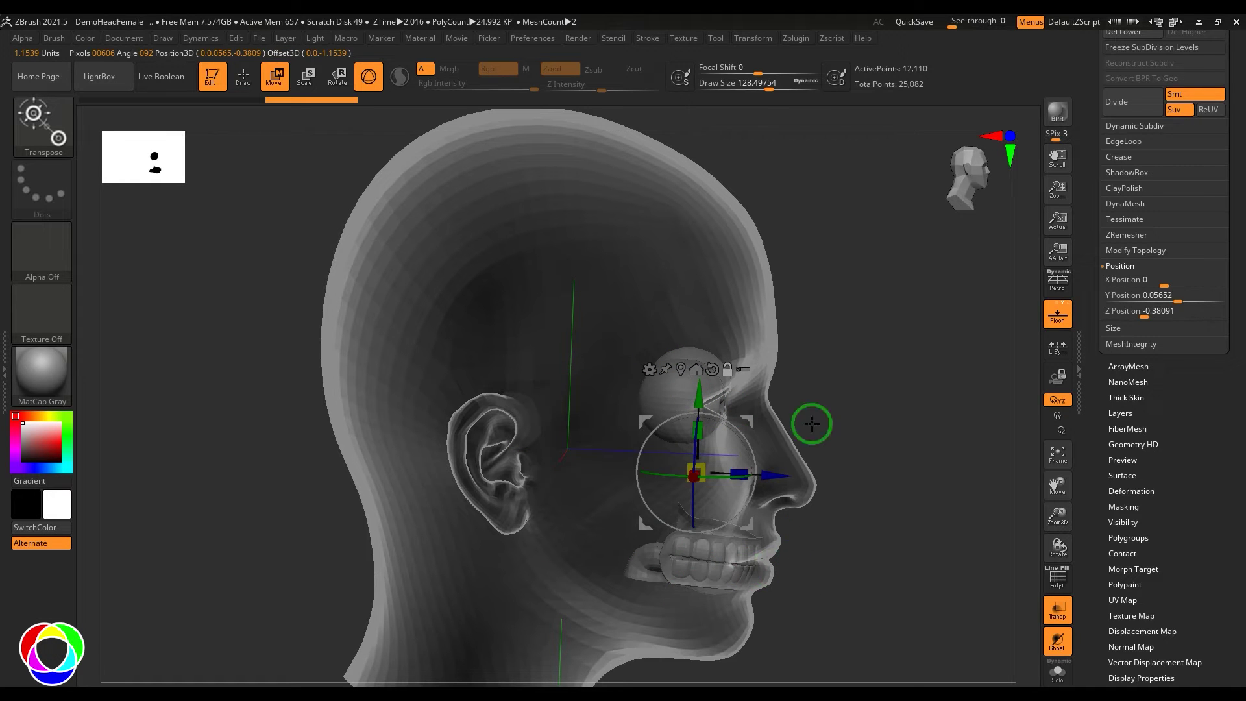
Step: Move the eyes mesh to the world origin with the gizmo's Mesh To Axis, and undo the move
{"action": "left_click_drag", "start_coordinate": [848, 423], "coordinate": [716, 384]}
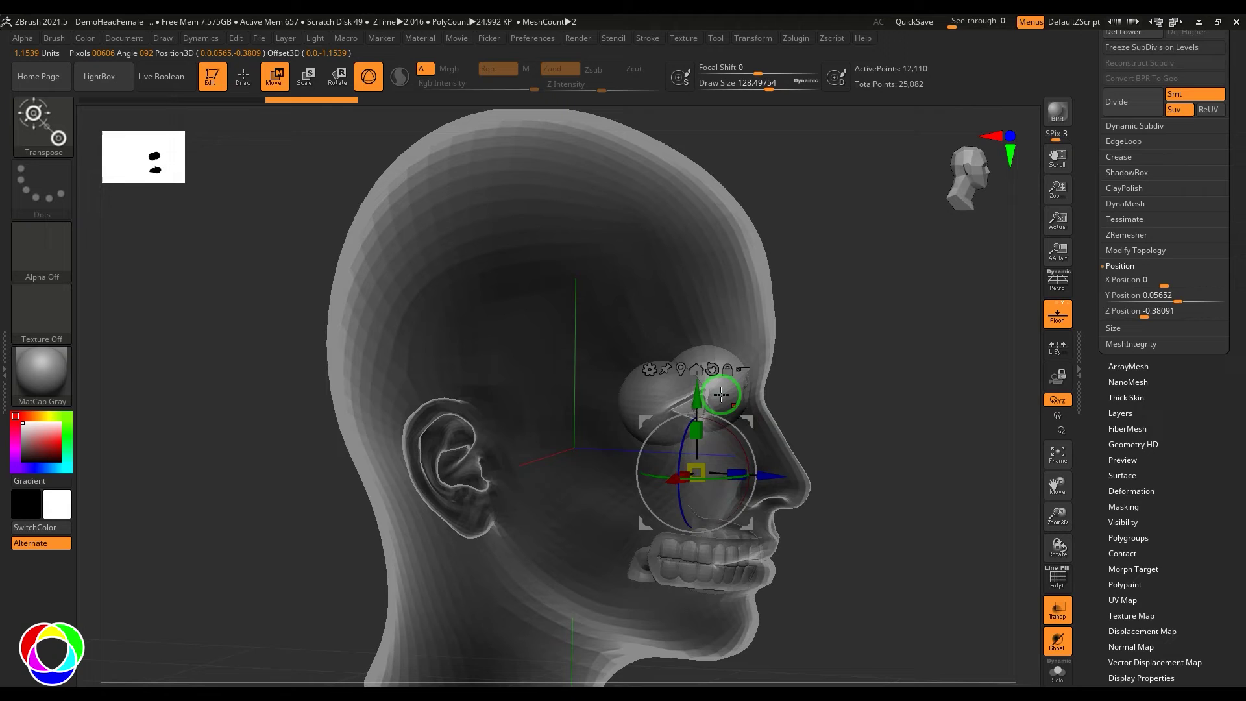
{"action": "left_click", "coordinate": [696, 369]}
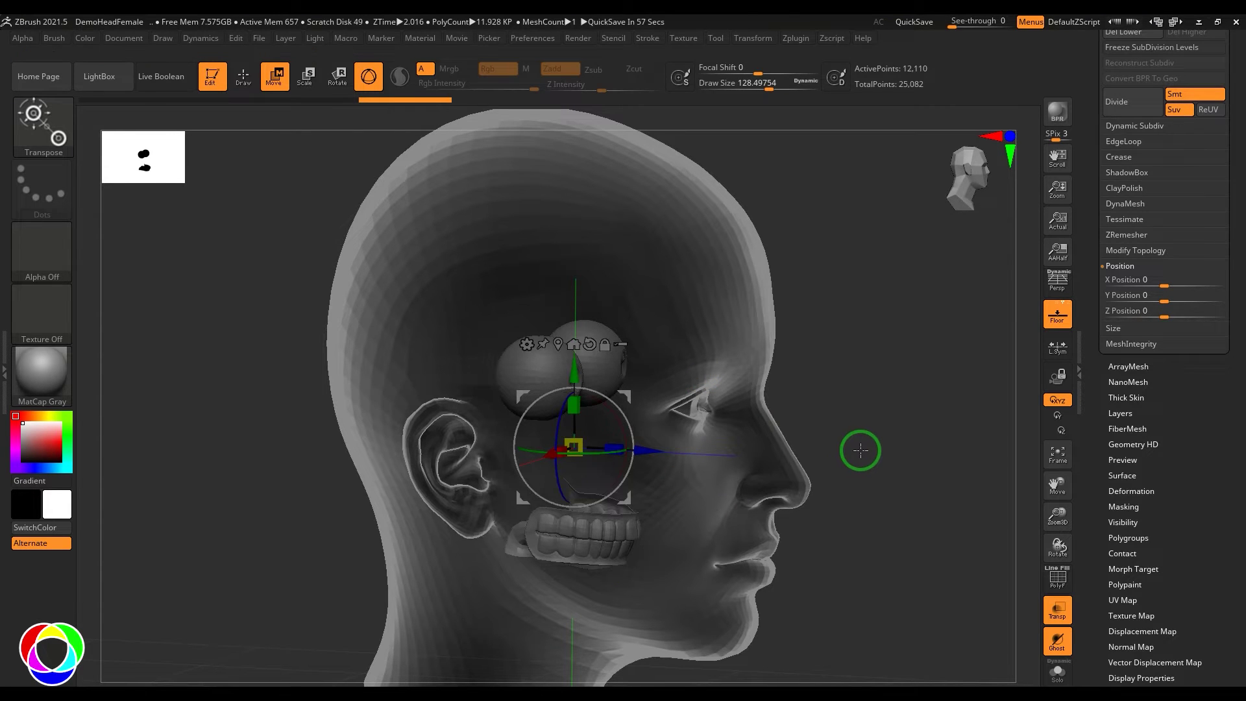
{"action": "key", "text": "ctrl+z"}
{"action": "key", "text": "ctrl+z"}
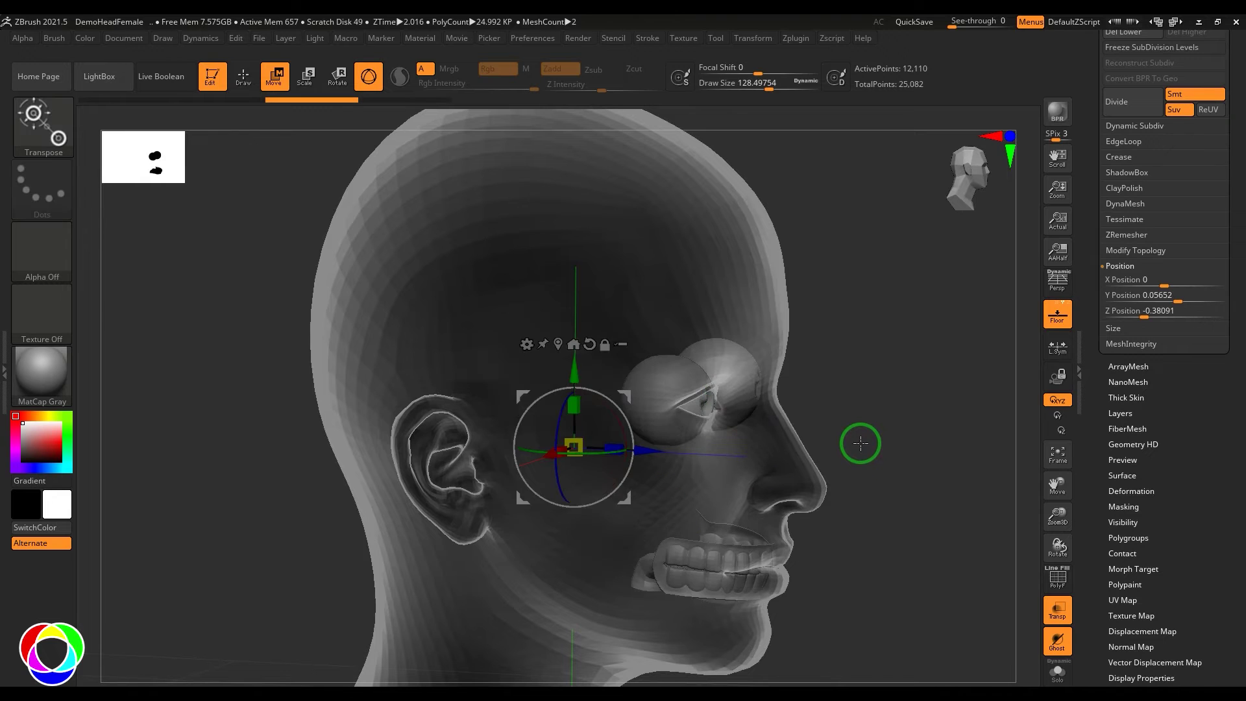
Step: Recentre the gizmo on the eyes mesh and send the mesh to the world origin with Mesh To Axis
{"action": "left_click_drag", "start_coordinate": [877, 447], "coordinate": [888, 416], "text": "alt"}
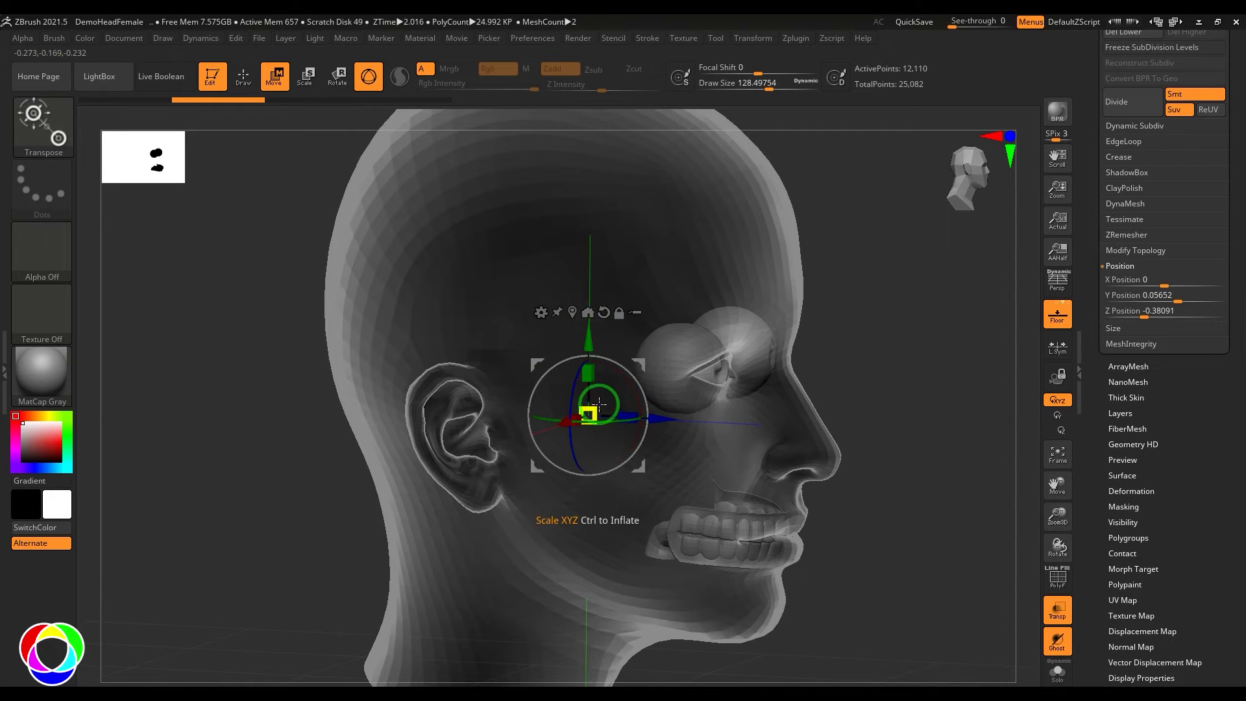
{"action": "left_click", "coordinate": [572, 312]}
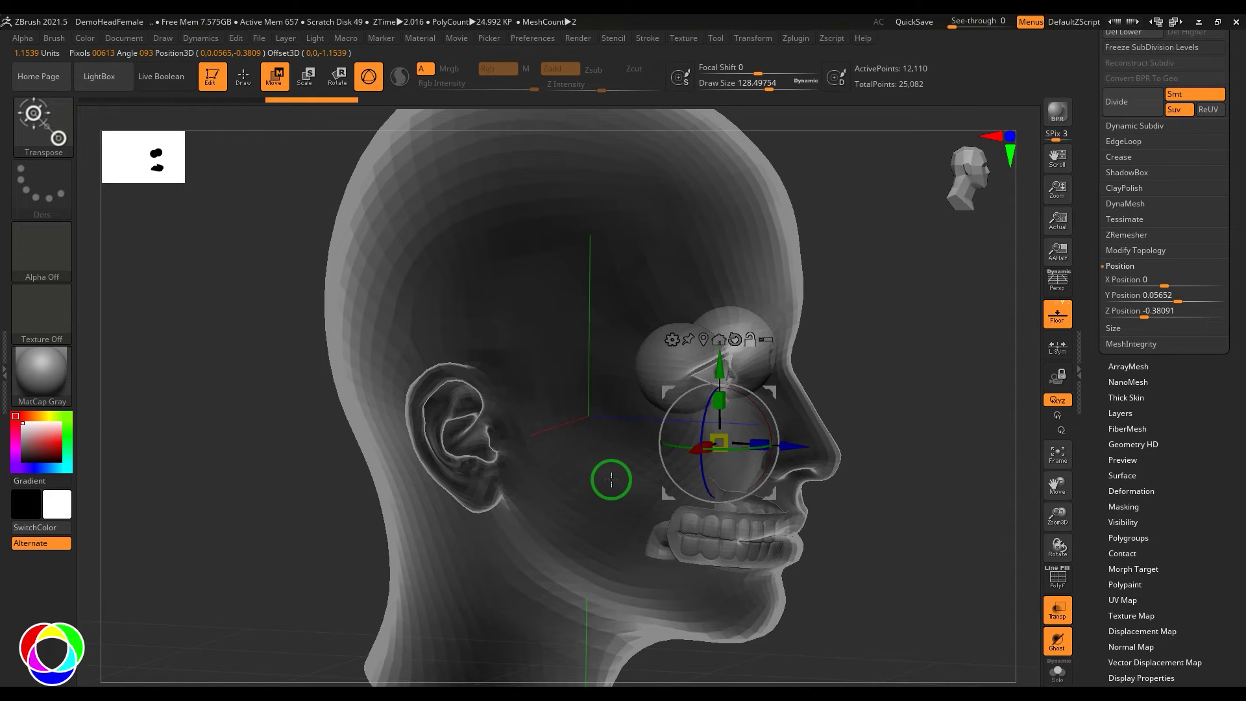
{"action": "left_click", "coordinate": [719, 340]}
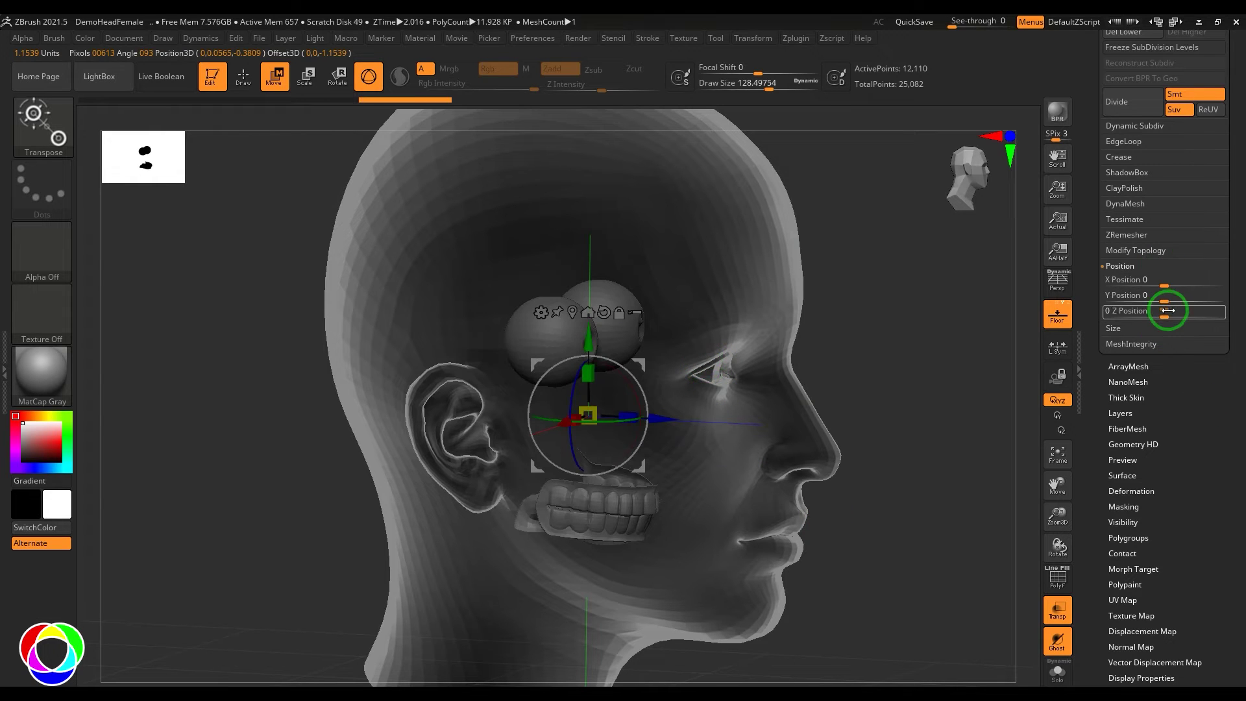
Step: Set the XYZ Size of the eyes subtool to 1 in its geometry settings, and undo the resize
{"action": "left_click", "coordinate": [1141, 267]}
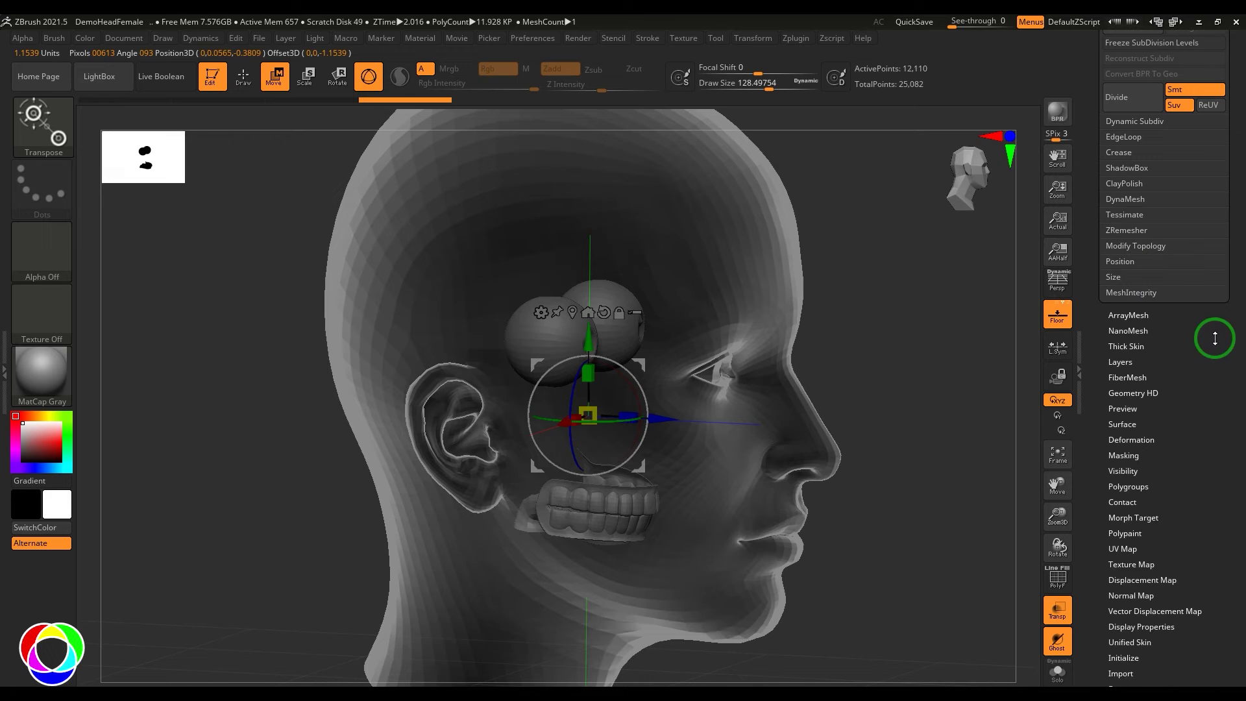
{"action": "left_click", "coordinate": [1148, 255]}
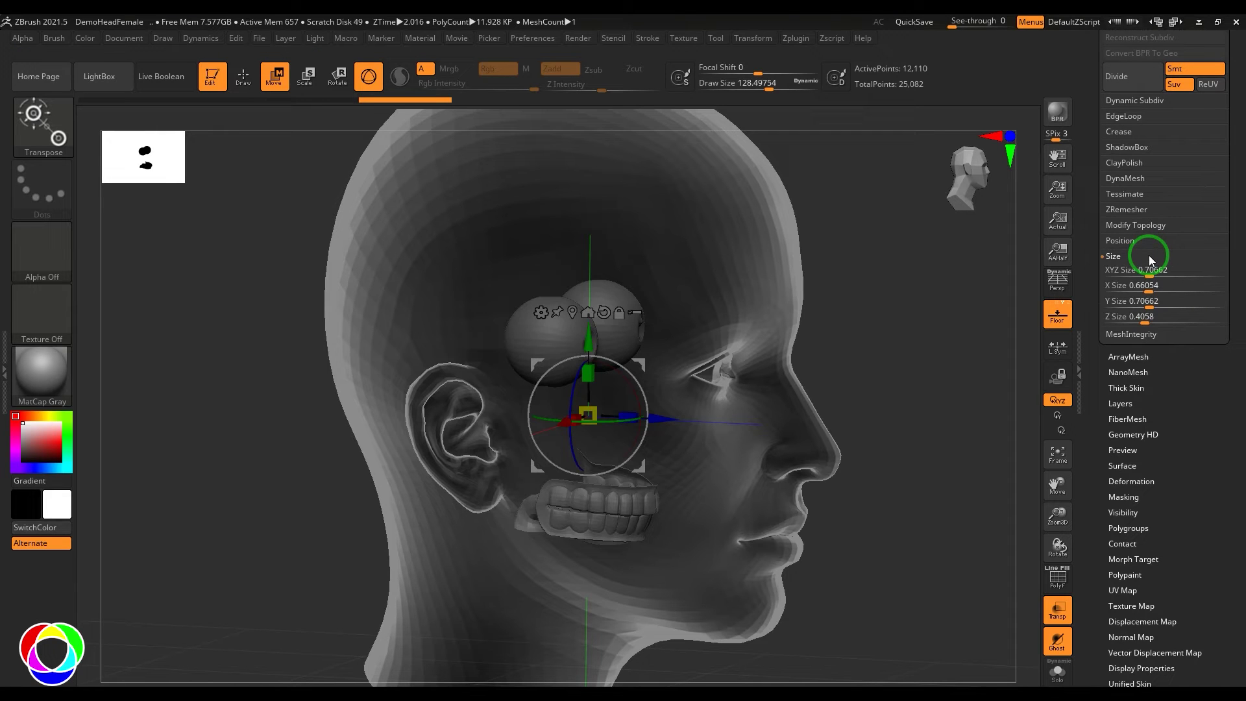
{"action": "left_click", "coordinate": [1145, 269]}
{"action": "double_click", "coordinate": [1145, 269]}
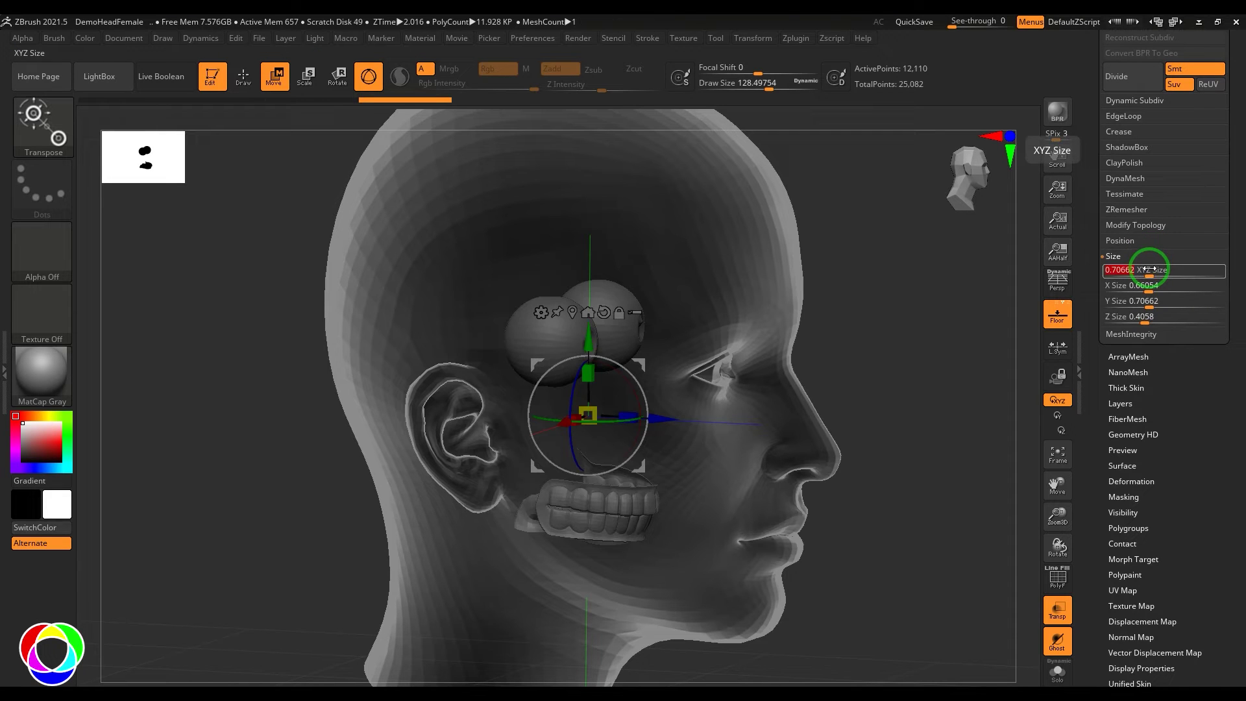
{"action": "type", "text": "1"}
{"action": "key", "text": "Return"}
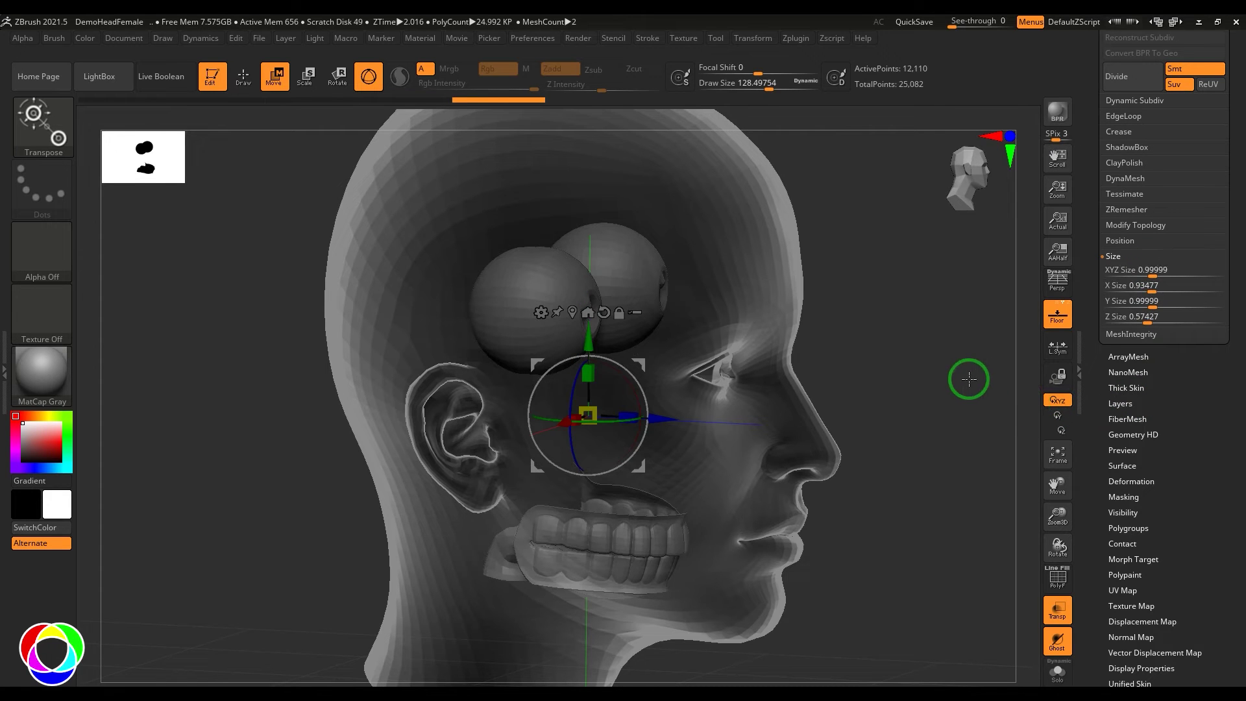
{"action": "key", "text": "ctrl+z"}
Step: Apply the Unify deformation to the eyes subtool, inspect it against the head, and undo it
{"action": "scroll", "coordinate": [1181, 465], "scroll_direction": "down", "scroll_amount": 3}
{"action": "left_click", "coordinate": [1146, 353]}
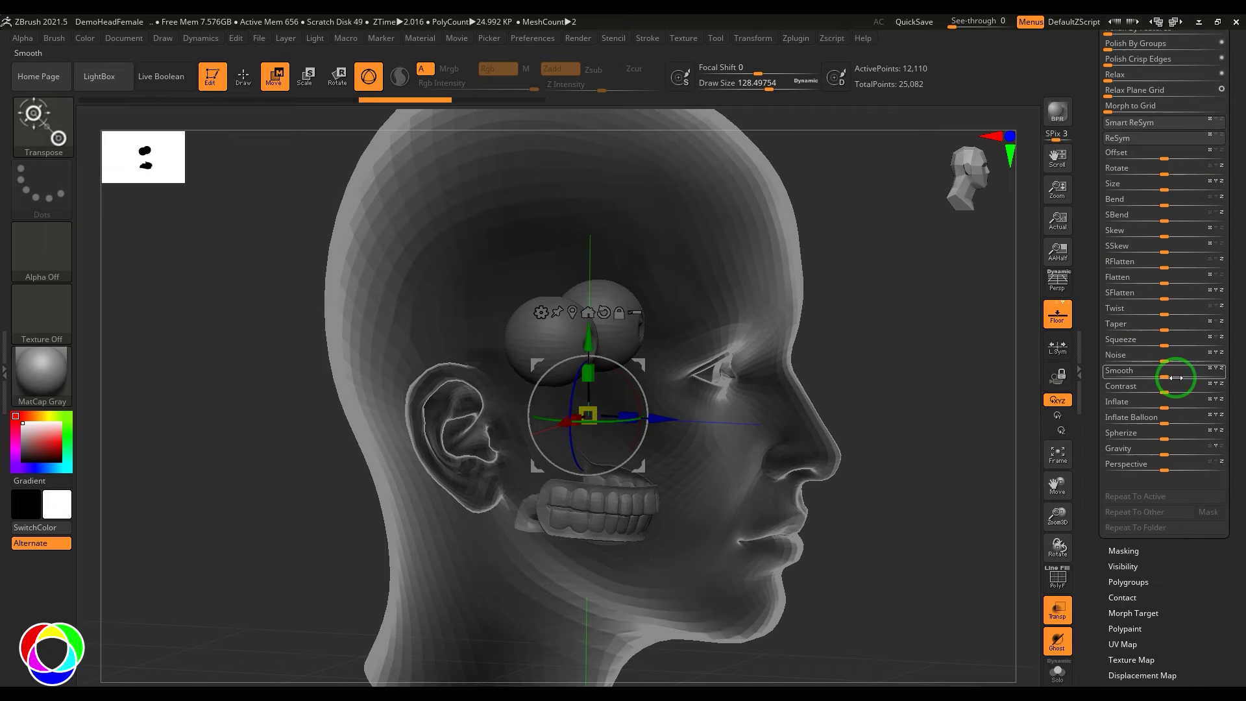
{"action": "scroll", "coordinate": [1226, 324], "scroll_direction": "up", "scroll_amount": 5}
{"action": "left_click", "coordinate": [1135, 416]}
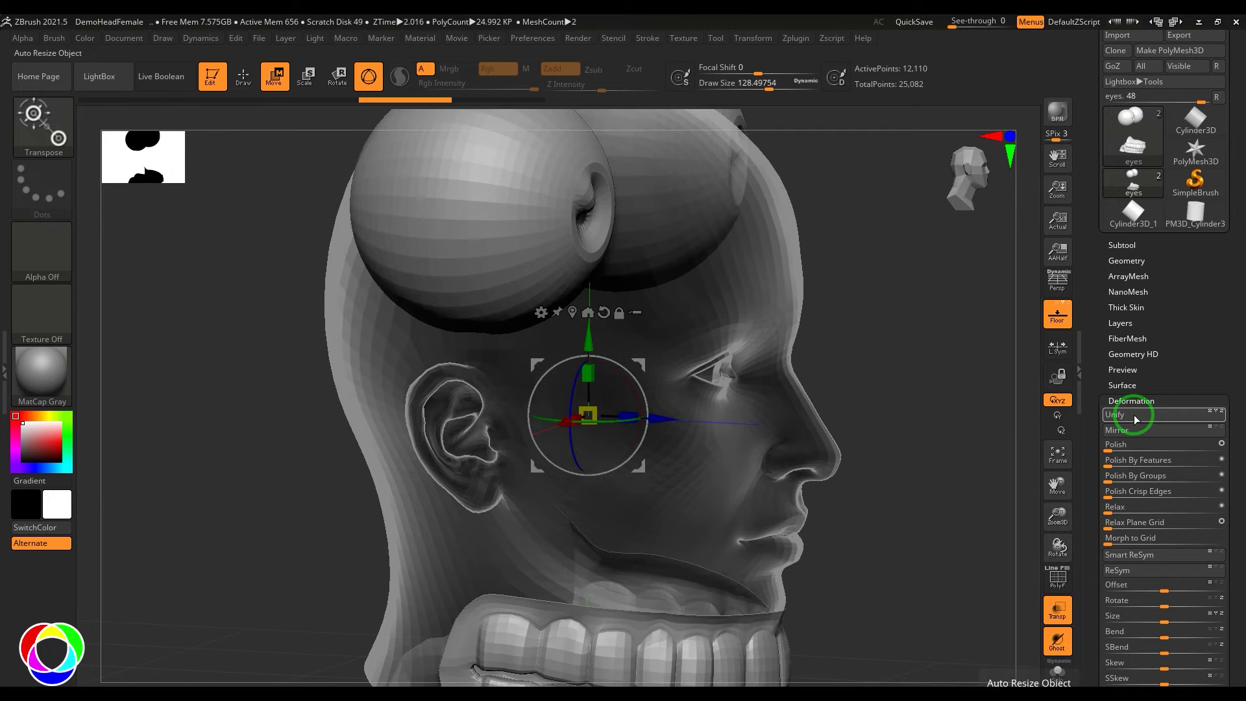
{"action": "left_click_drag", "start_coordinate": [837, 413], "coordinate": [805, 403], "text": "alt"}
{"action": "key", "text": "ctrl+z"}
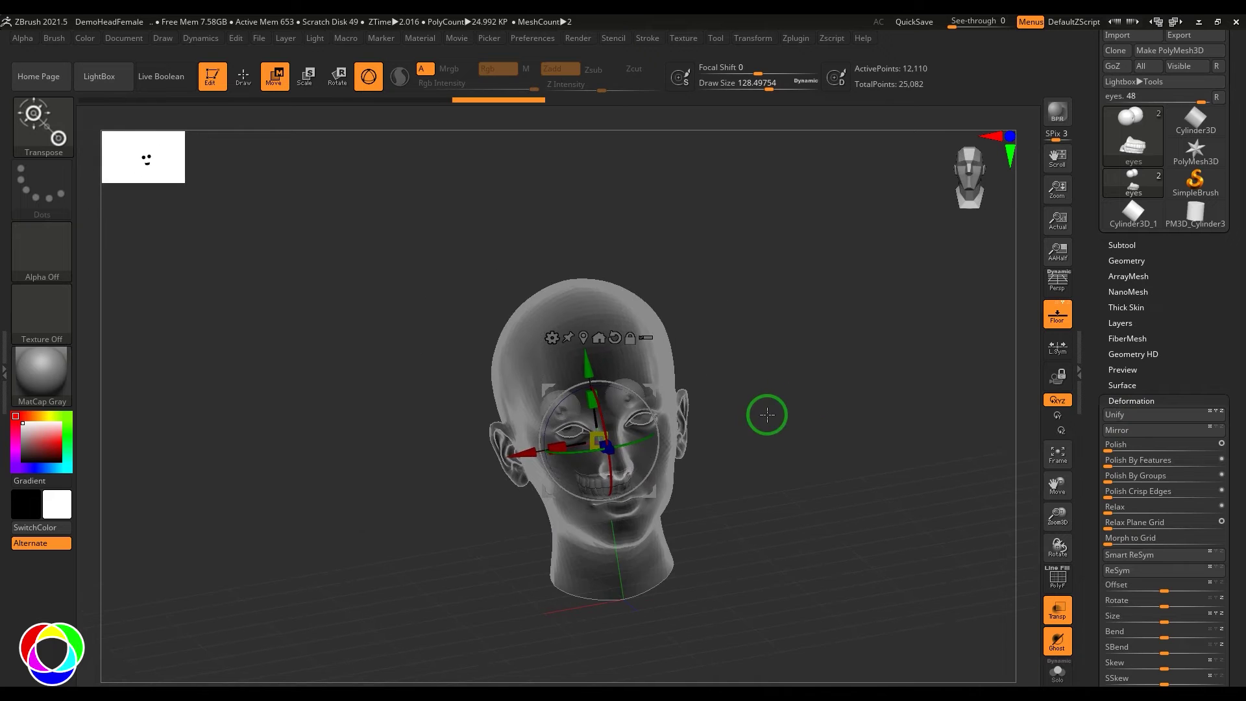
{"action": "key", "text": "ctrl+z"}
Step: Set the XYZ Size of the eyes subtool to 1 in its geometry settings
{"action": "left_click", "coordinate": [1125, 401]}
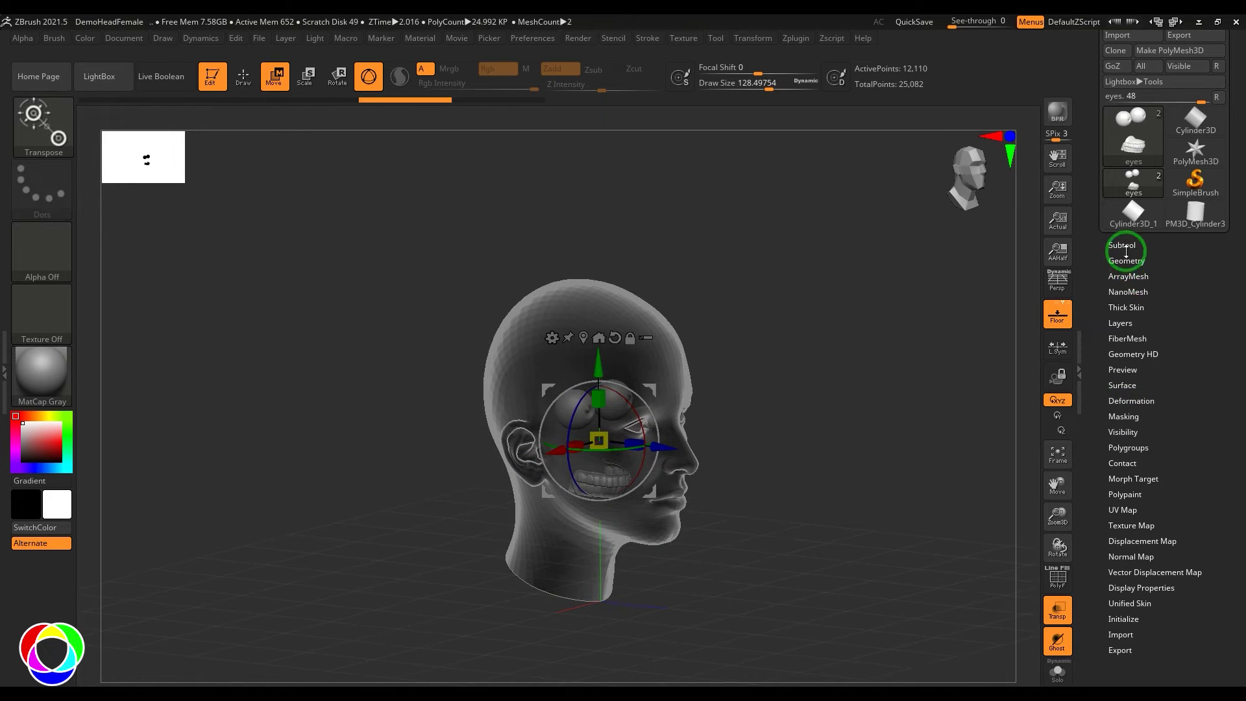
{"action": "left_click", "coordinate": [1125, 260]}
{"action": "left_click_drag", "start_coordinate": [1226, 534], "coordinate": [1215, 443]}
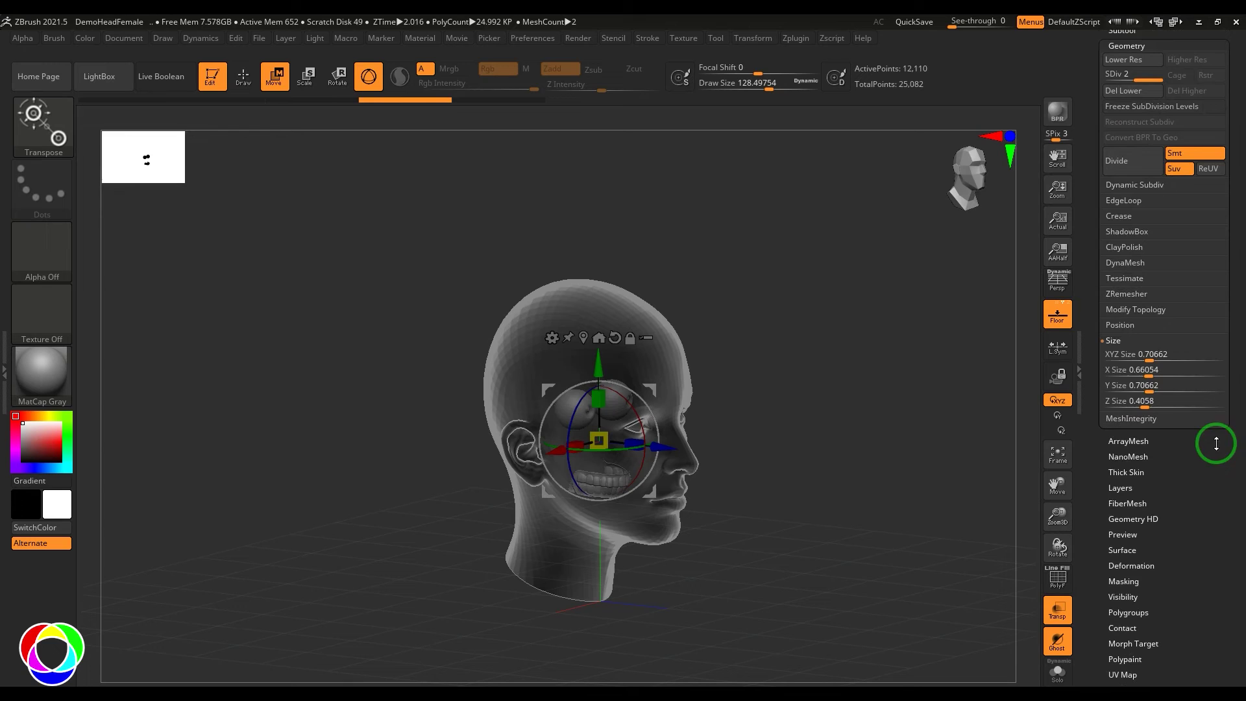
{"action": "left_click", "coordinate": [1157, 352]}
{"action": "key", "text": "Return"}
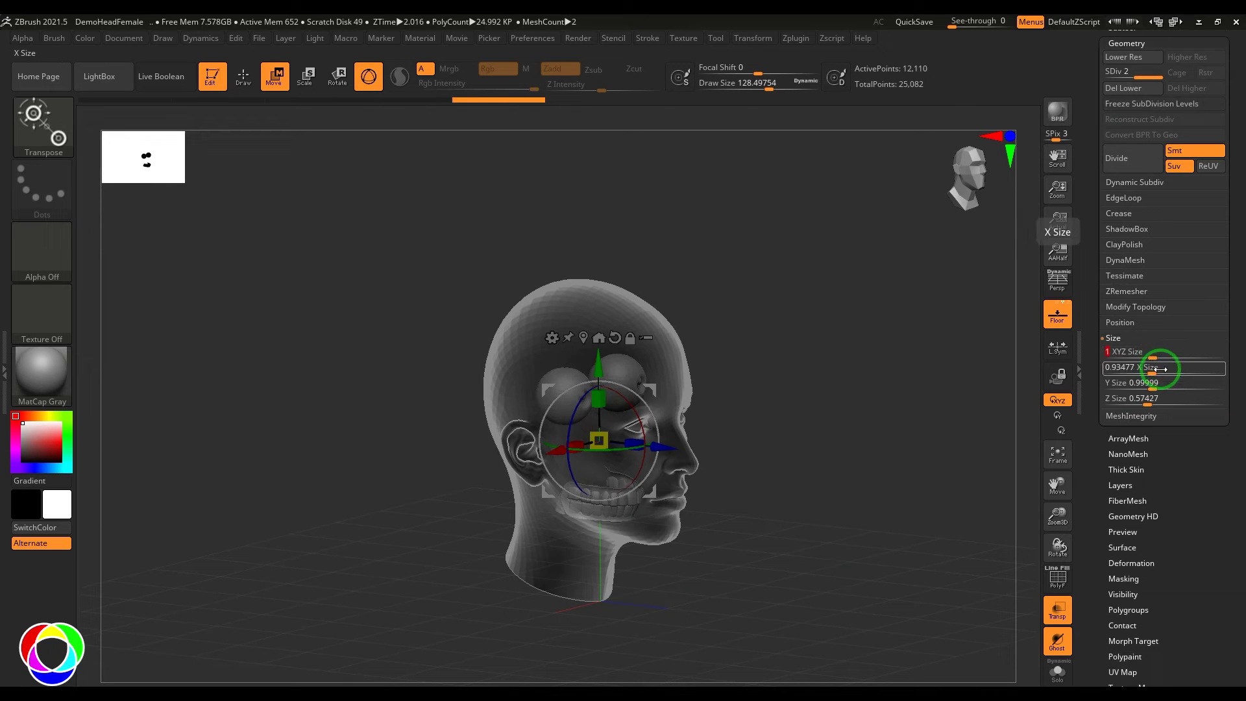
Step: Set the Y Size, X Size and Z Size of the eyes subtool to 1
{"action": "left_click", "coordinate": [1165, 382]}
{"action": "type", "text": "1"}
{"action": "key", "text": "Return"}
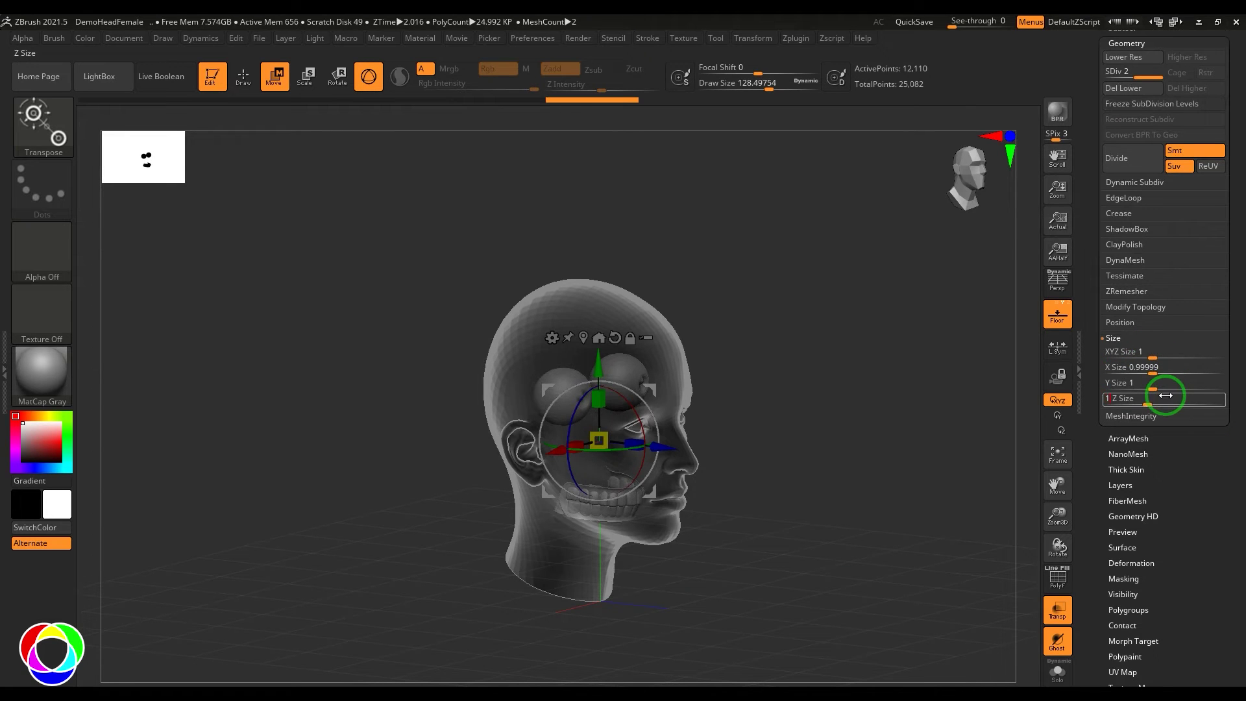
{"action": "left_click", "coordinate": [1171, 367]}
{"action": "type", "text": "1"}
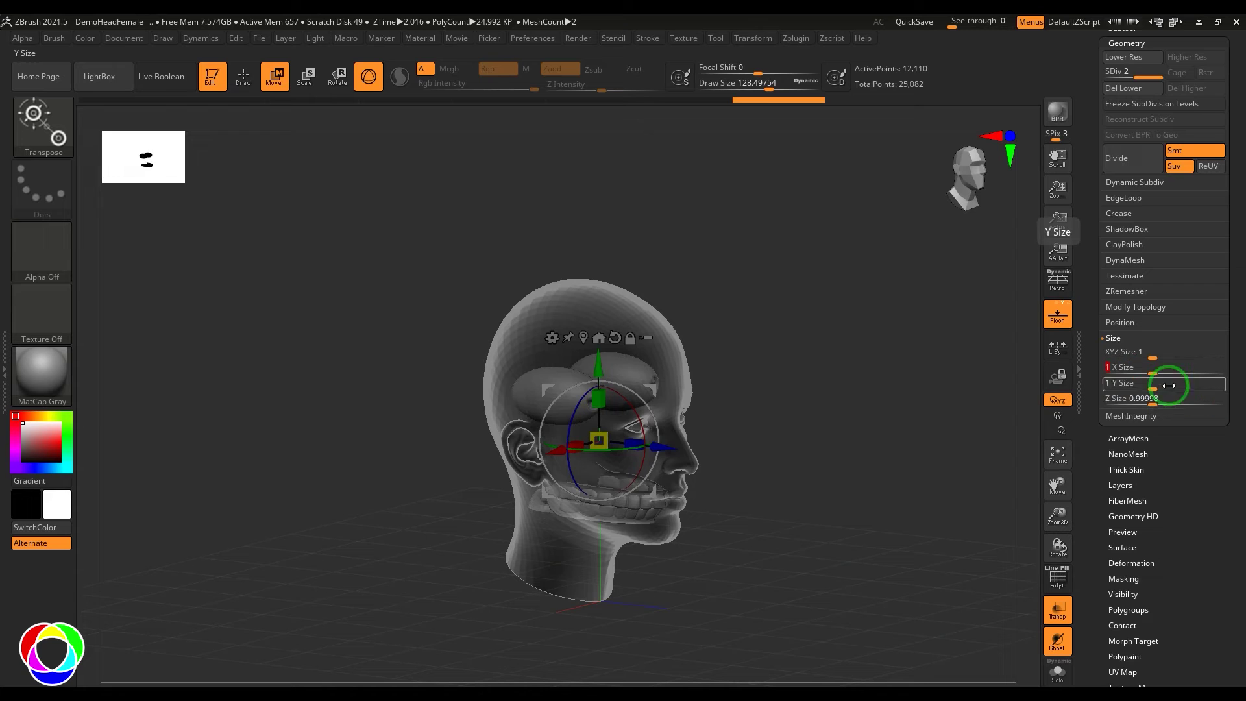
{"action": "key", "text": "Return"}
{"action": "left_click", "coordinate": [1167, 398]}
{"action": "type", "text": "1"}
{"action": "key", "text": "Return"}
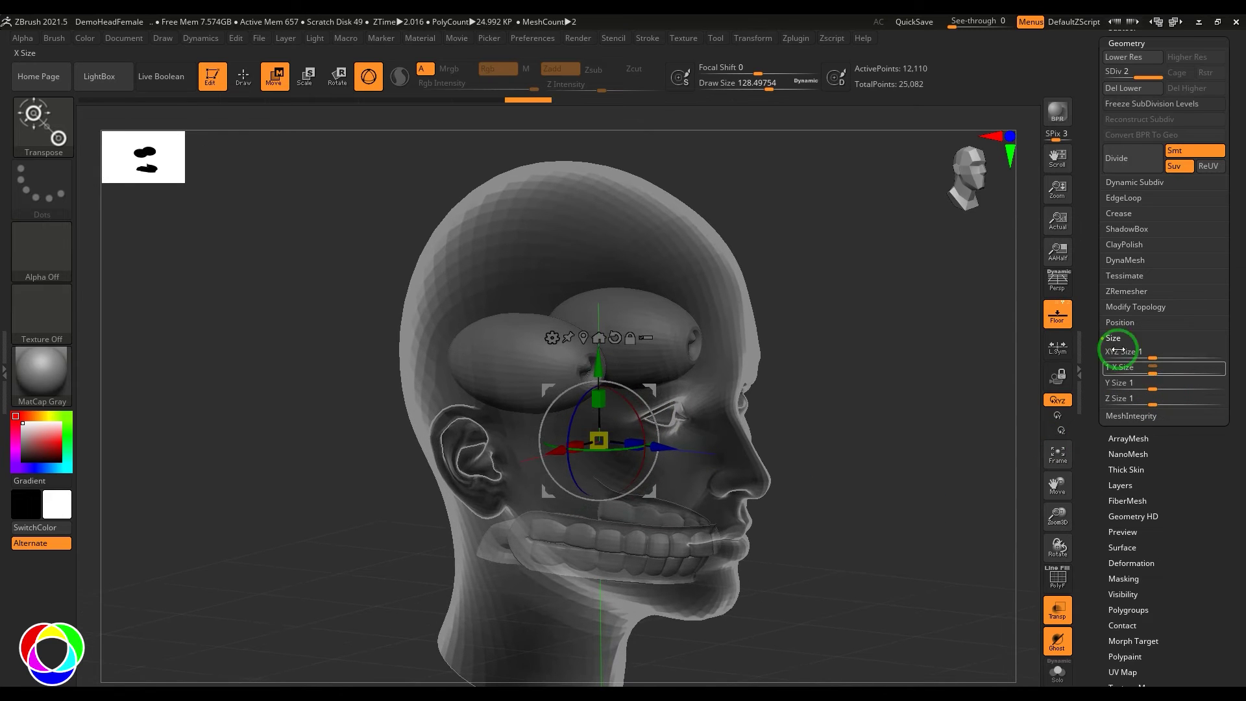
{"action": "left_click", "coordinate": [1105, 352]}
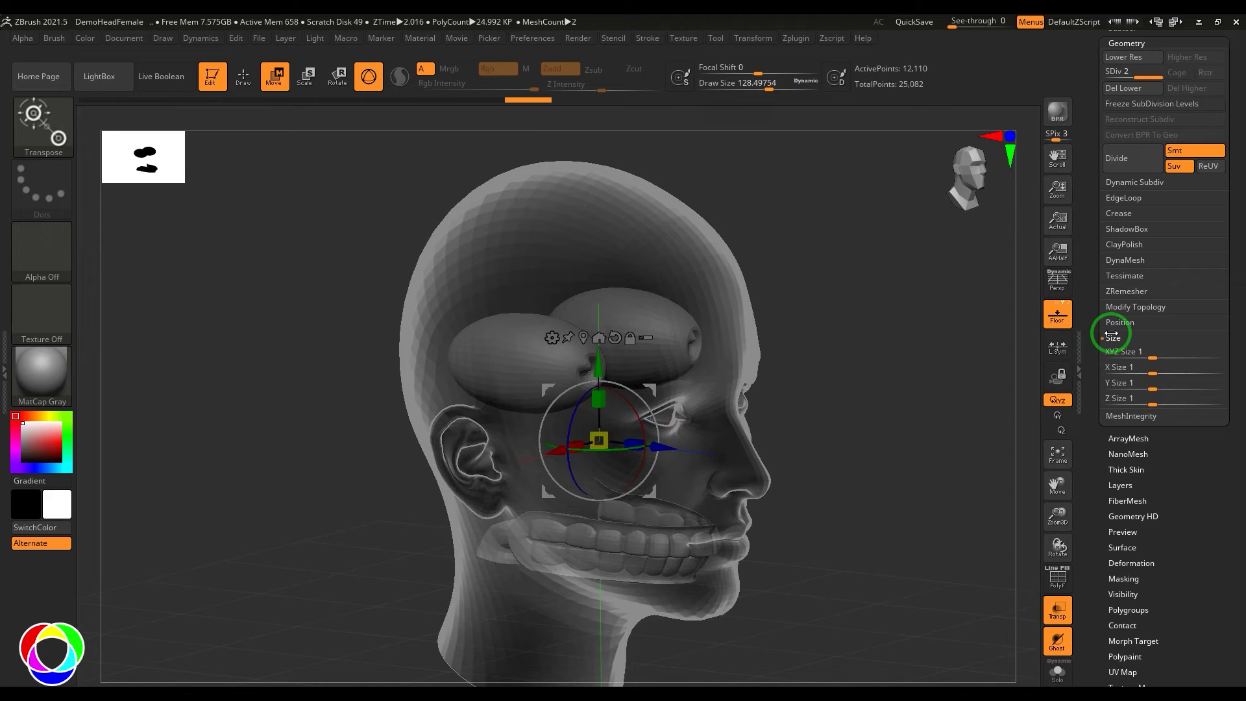
Step: Undo the Z size change of the eyes subtool and apply the Unify deformation to it
{"action": "key", "text": "ctrl+z"}
{"action": "key", "text": "ctrl+z"}
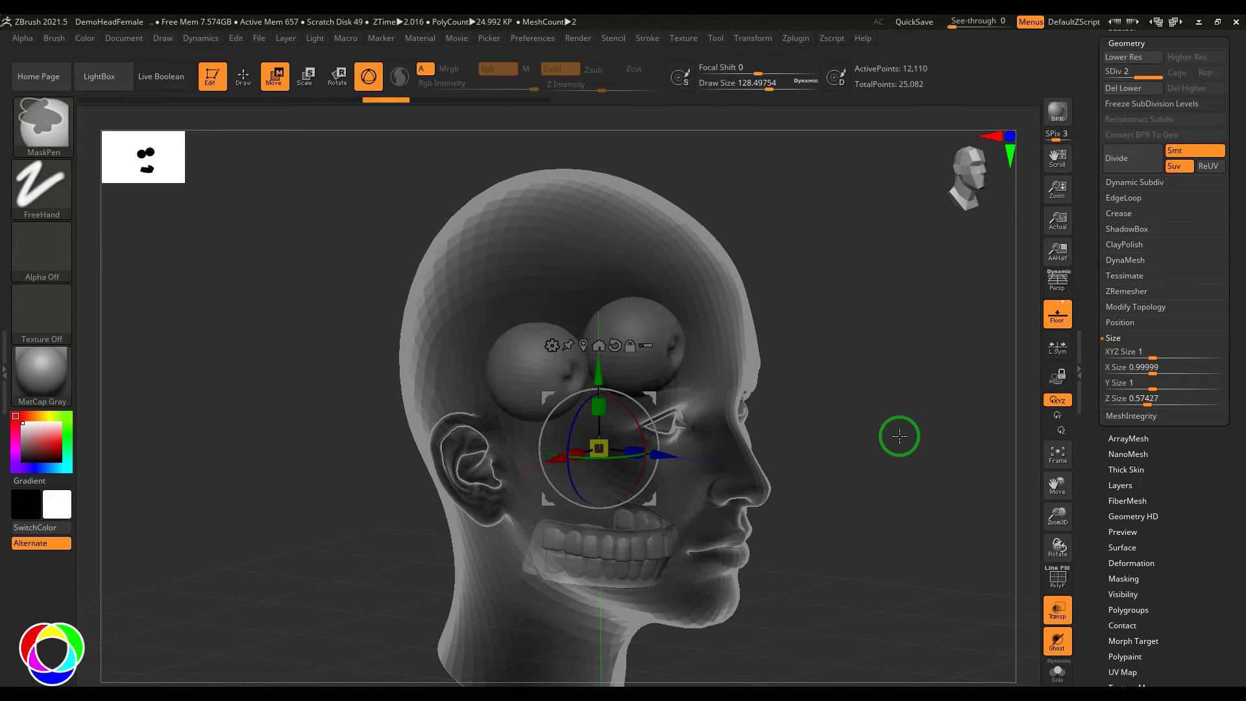
{"action": "left_click", "coordinate": [1113, 338]}
{"action": "scroll", "coordinate": [1168, 396], "scroll_direction": "down", "scroll_amount": 5}
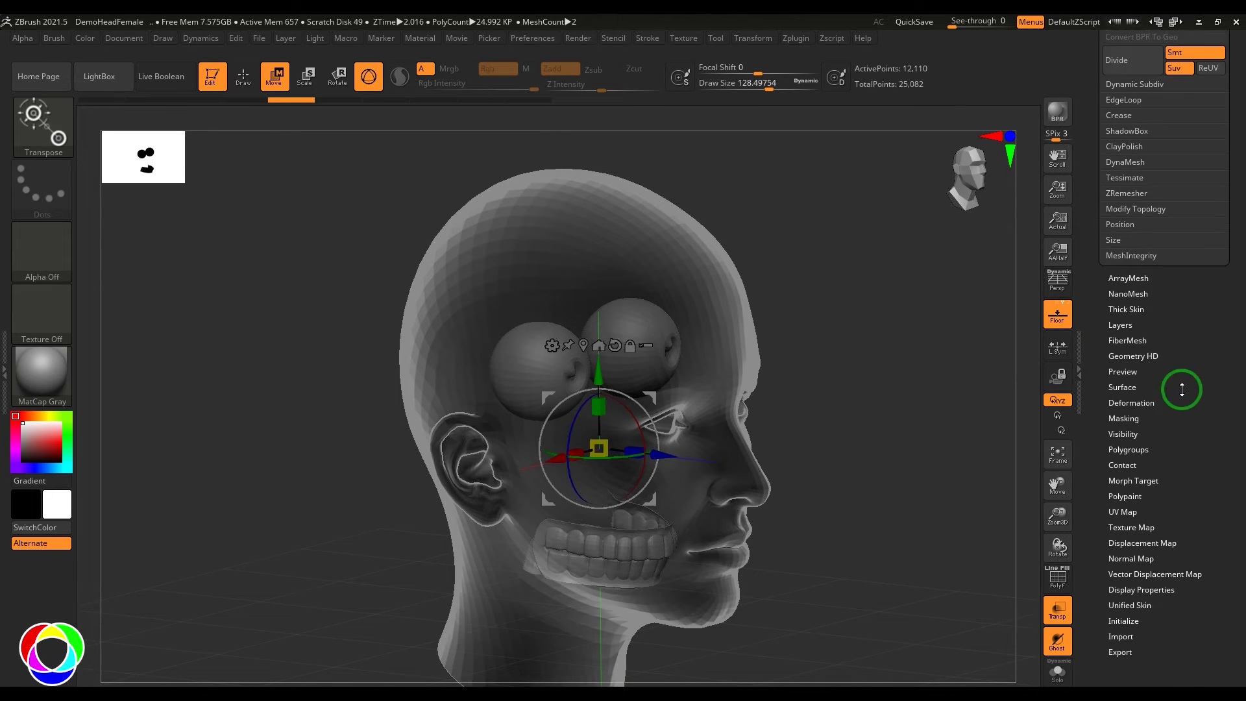
{"action": "left_click", "coordinate": [1138, 362]}
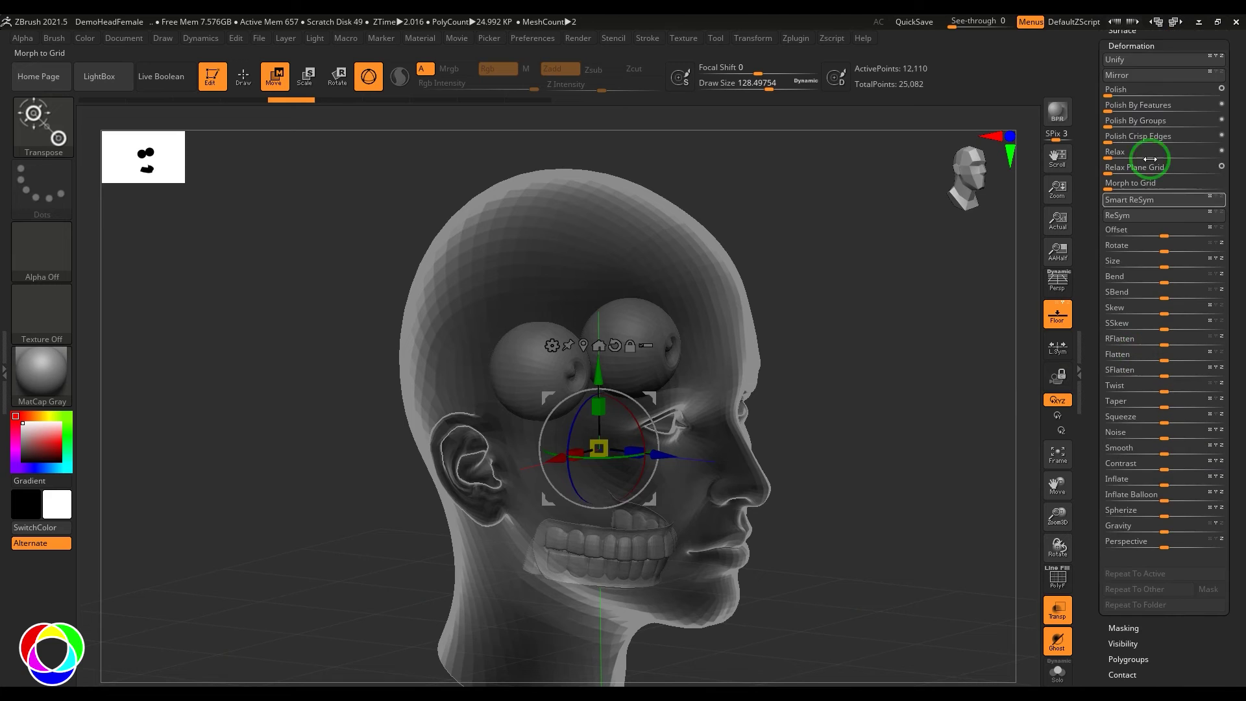
{"action": "left_click", "coordinate": [1143, 62]}
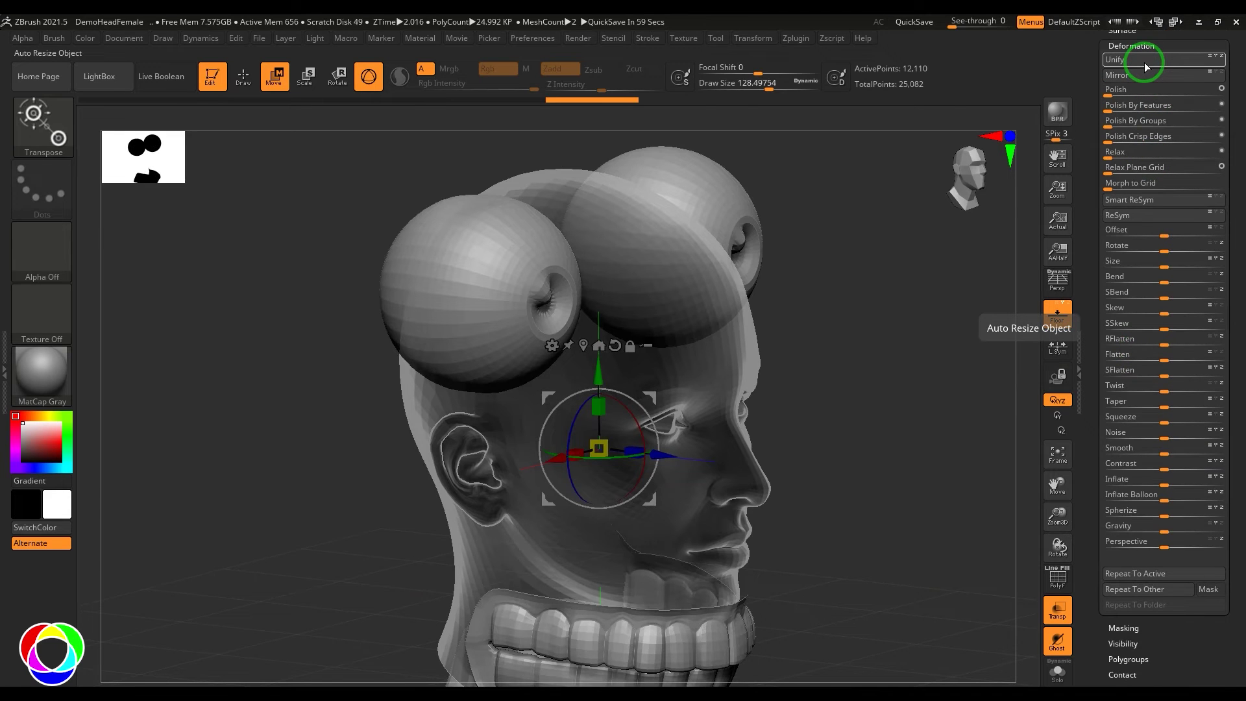
{"action": "scroll", "coordinate": [1168, 145], "scroll_direction": "up", "scroll_amount": 3}
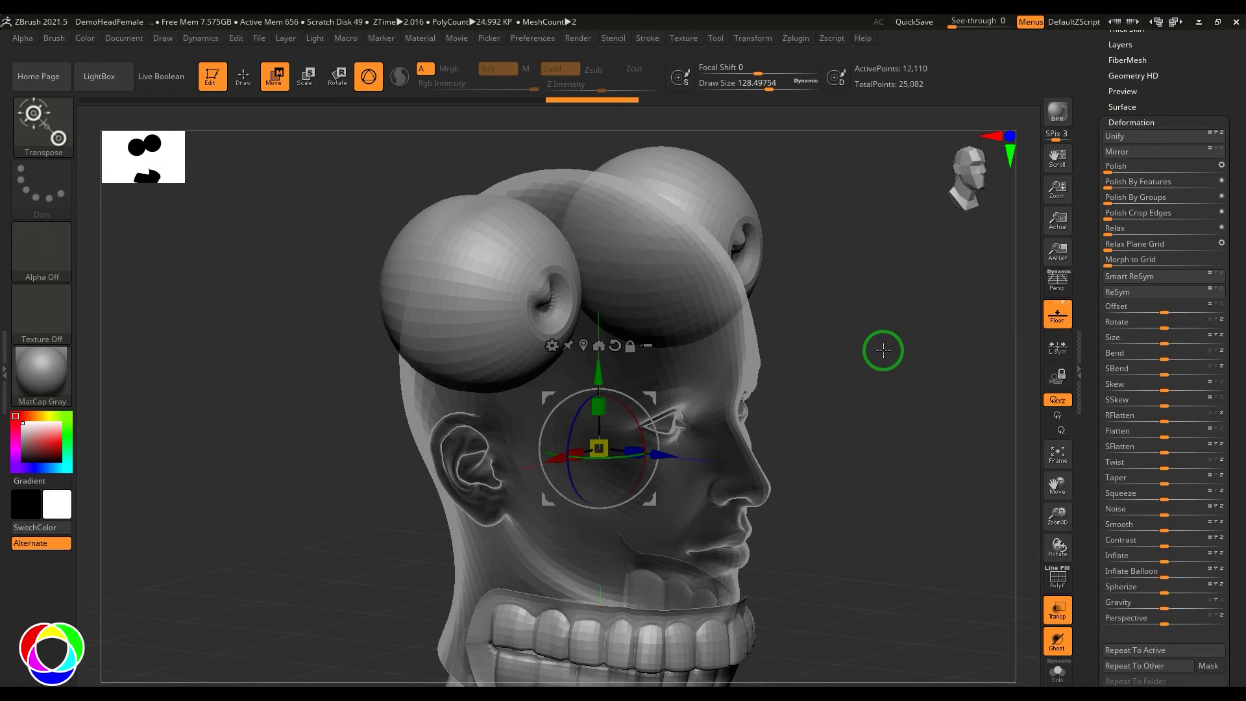
{"action": "left_click_drag", "start_coordinate": [883, 350], "coordinate": [868, 350]}
Step: Clear the canvas by creating new documents without saving the changes
{"action": "left_click", "coordinate": [129, 41]}
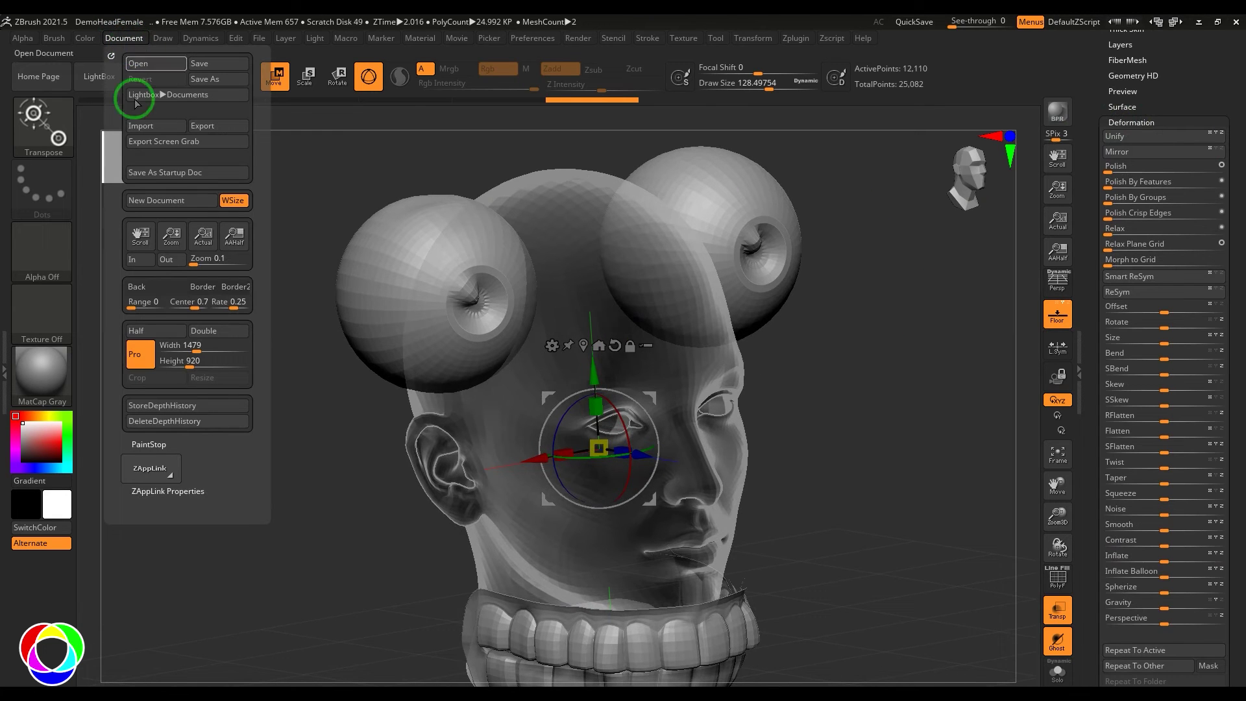
{"action": "left_click", "coordinate": [156, 200]}
{"action": "left_click", "coordinate": [657, 400]}
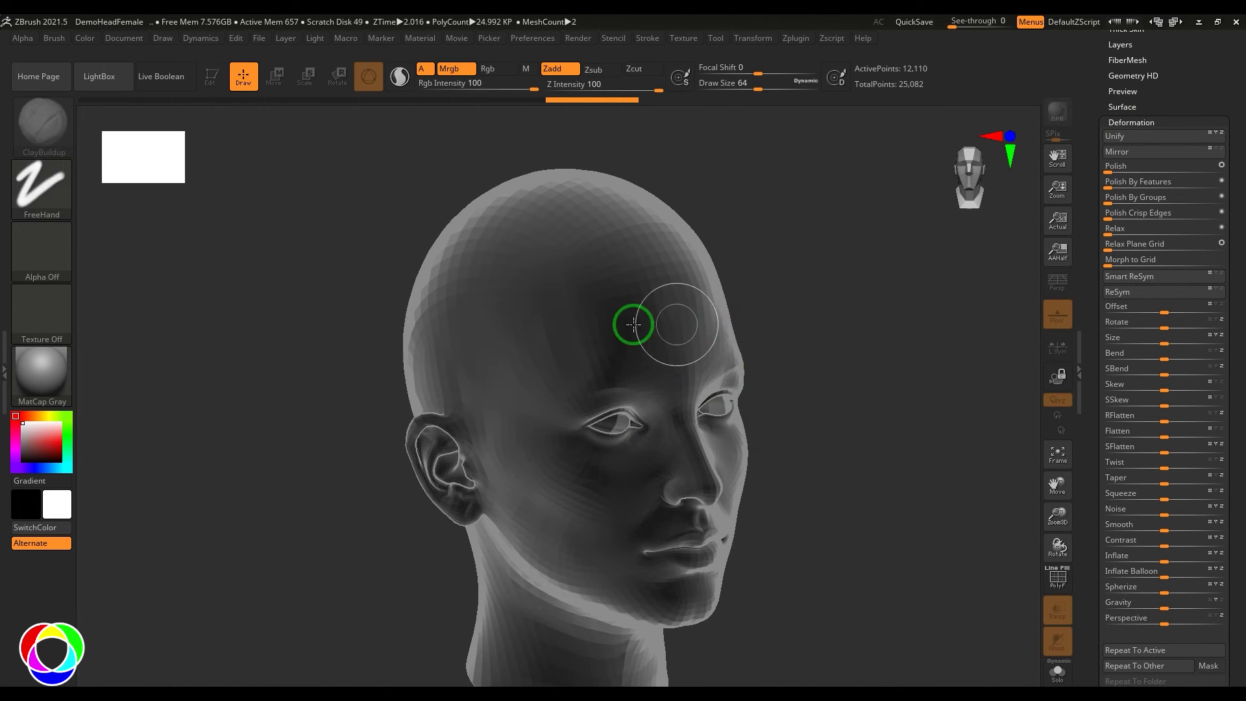
{"action": "left_click", "coordinate": [124, 38]}
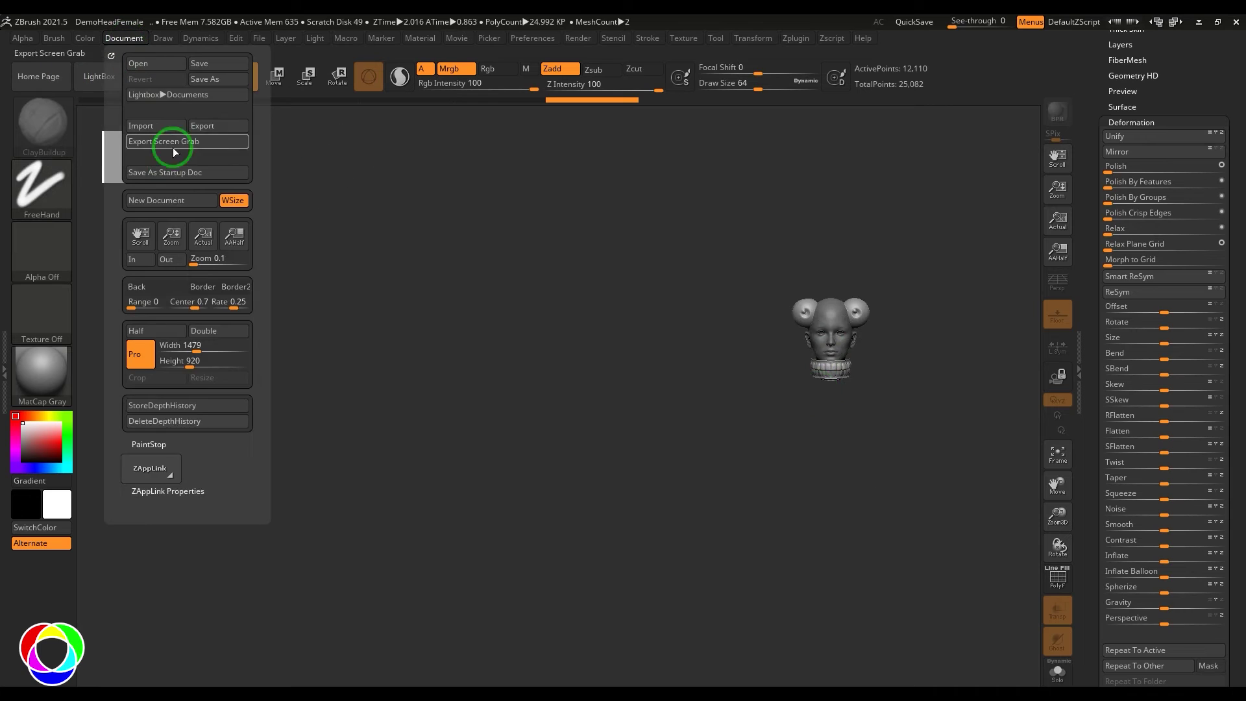
{"action": "left_click", "coordinate": [166, 200]}
{"action": "left_click", "coordinate": [661, 400]}
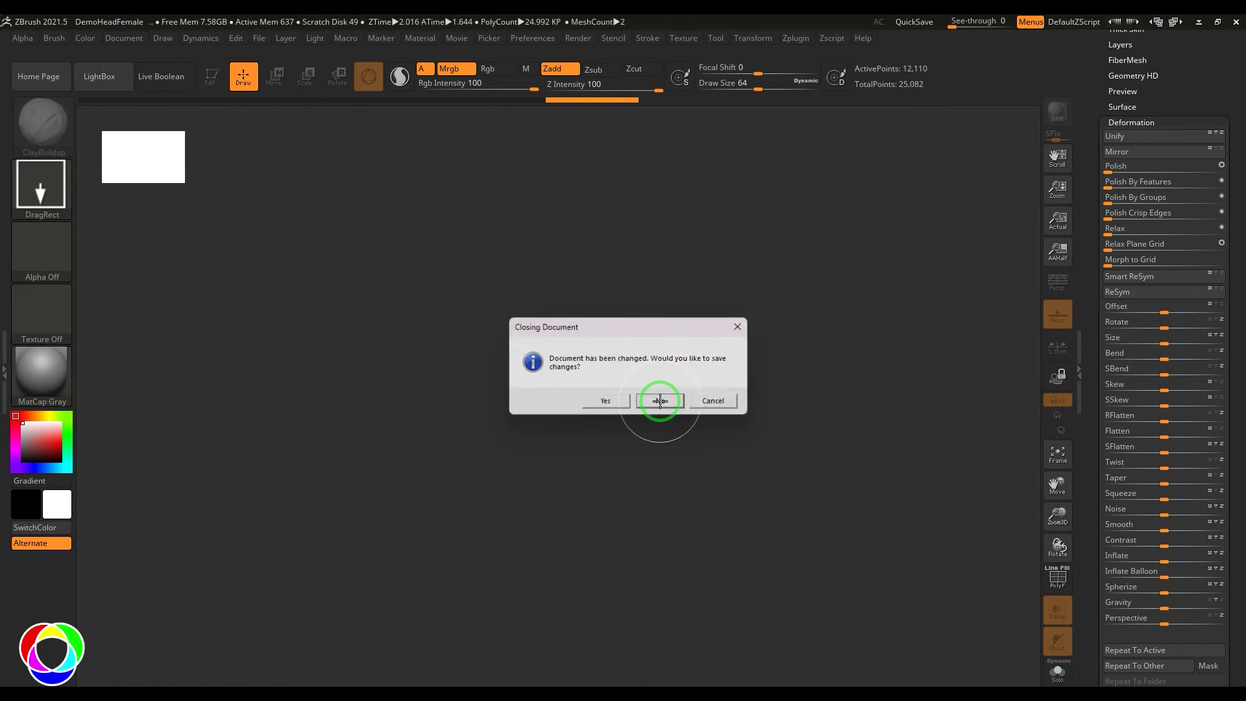
Step: Choose the Cylinder3D_1 primitive, draw it on the empty canvas and turn on Edit mode
{"action": "left_click", "coordinate": [1135, 123]}
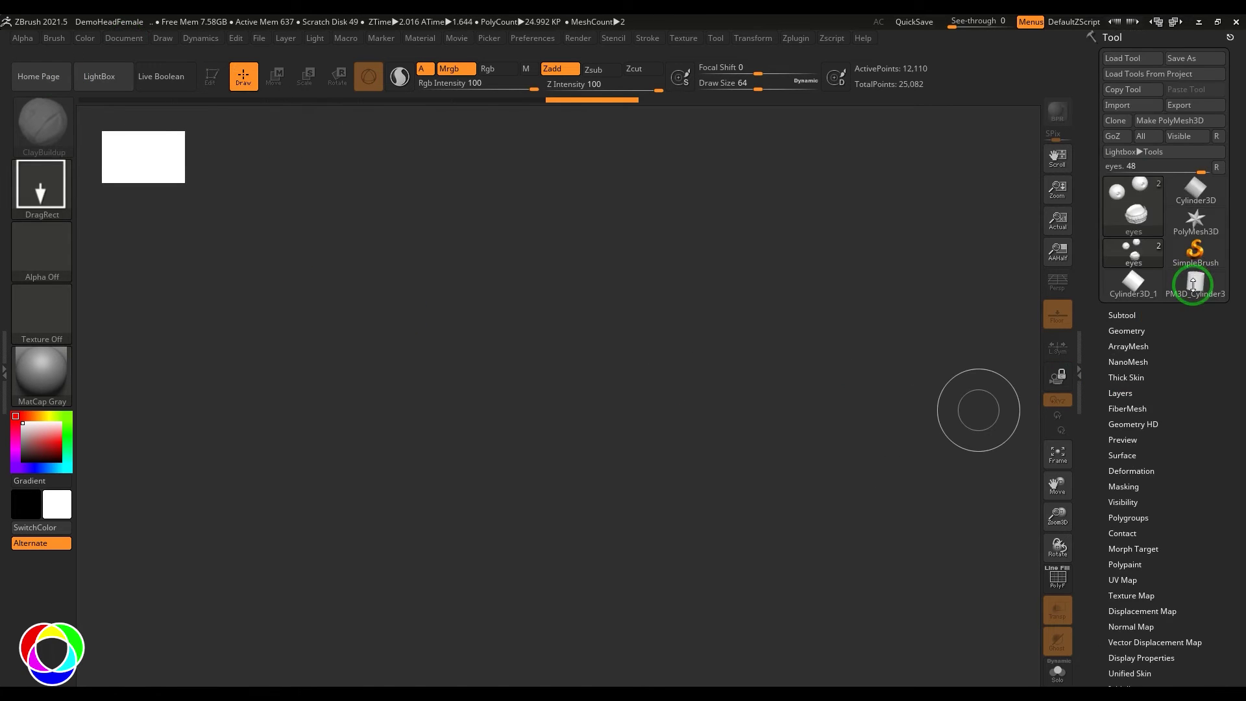
{"action": "left_click", "coordinate": [1118, 188]}
{"action": "left_click", "coordinate": [679, 263]}
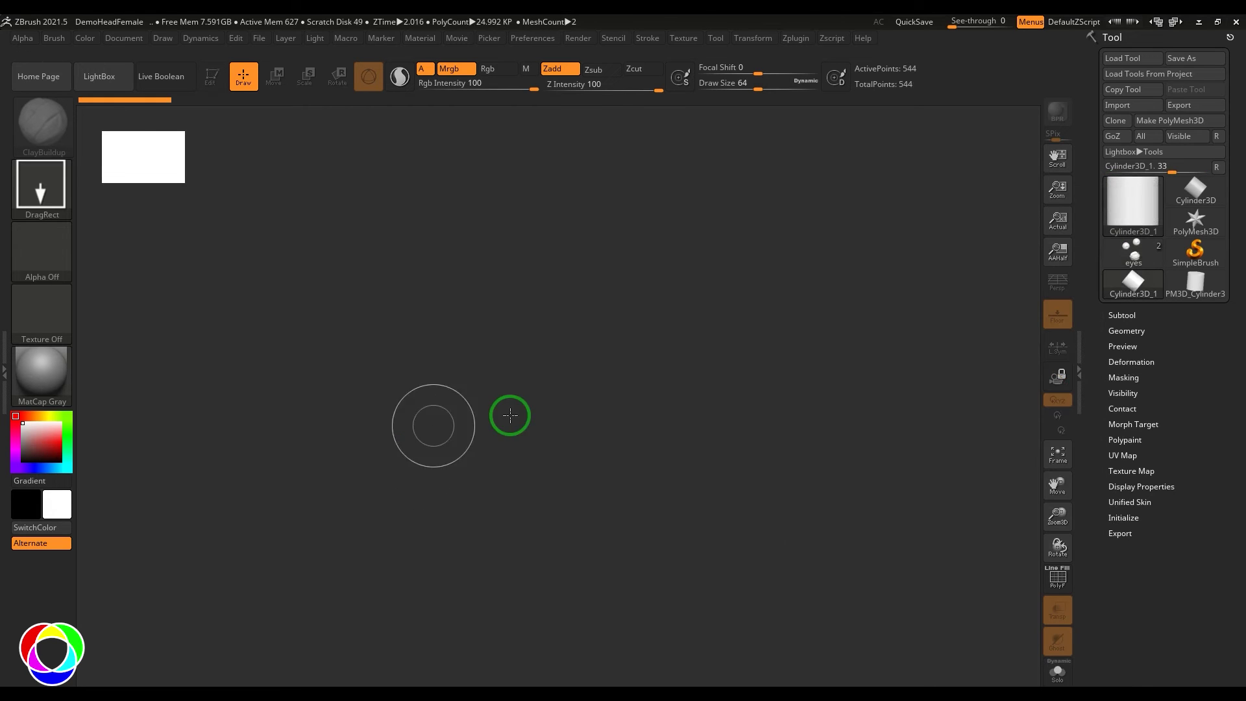
{"action": "left_click_drag", "start_coordinate": [510, 415], "coordinate": [642, 530]}
{"action": "key", "text": "t"}
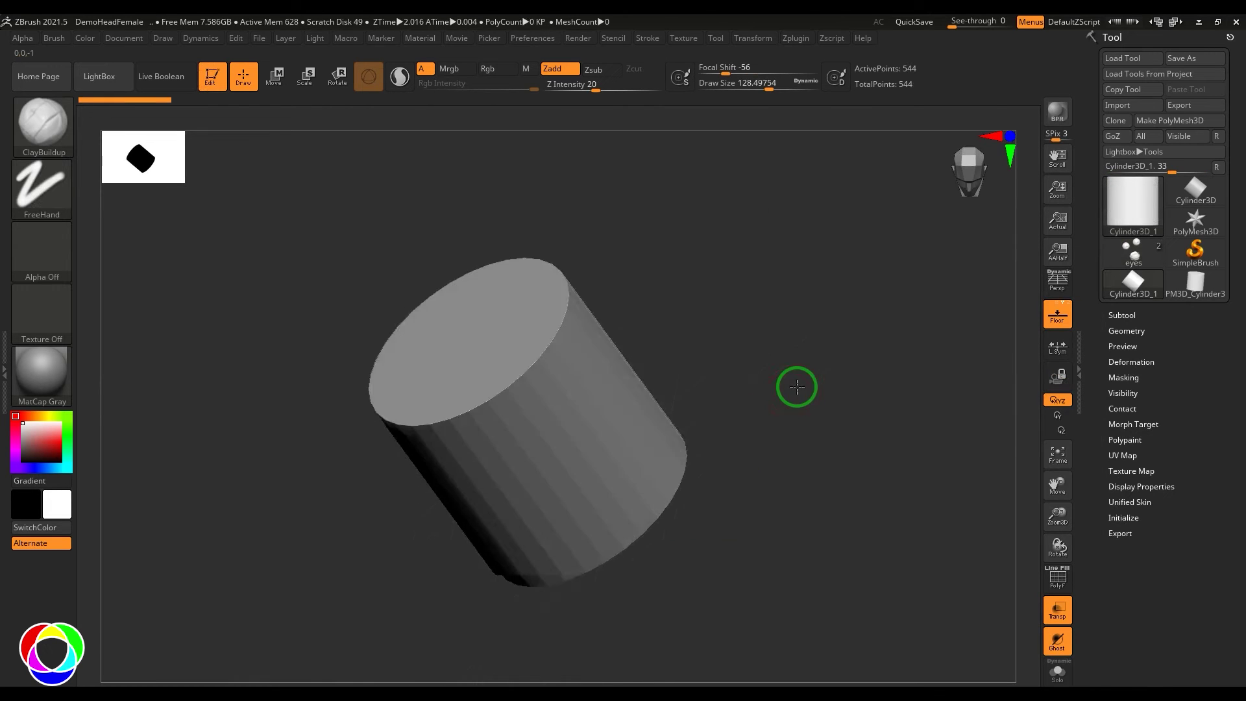
{"action": "left_click_drag", "start_coordinate": [797, 387], "coordinate": [787, 375], "text": "shift"}
Step: Show the cylinder's size values in its geometry settings and convert it to a PolyMesh3D
{"action": "left_click", "coordinate": [1125, 331]}
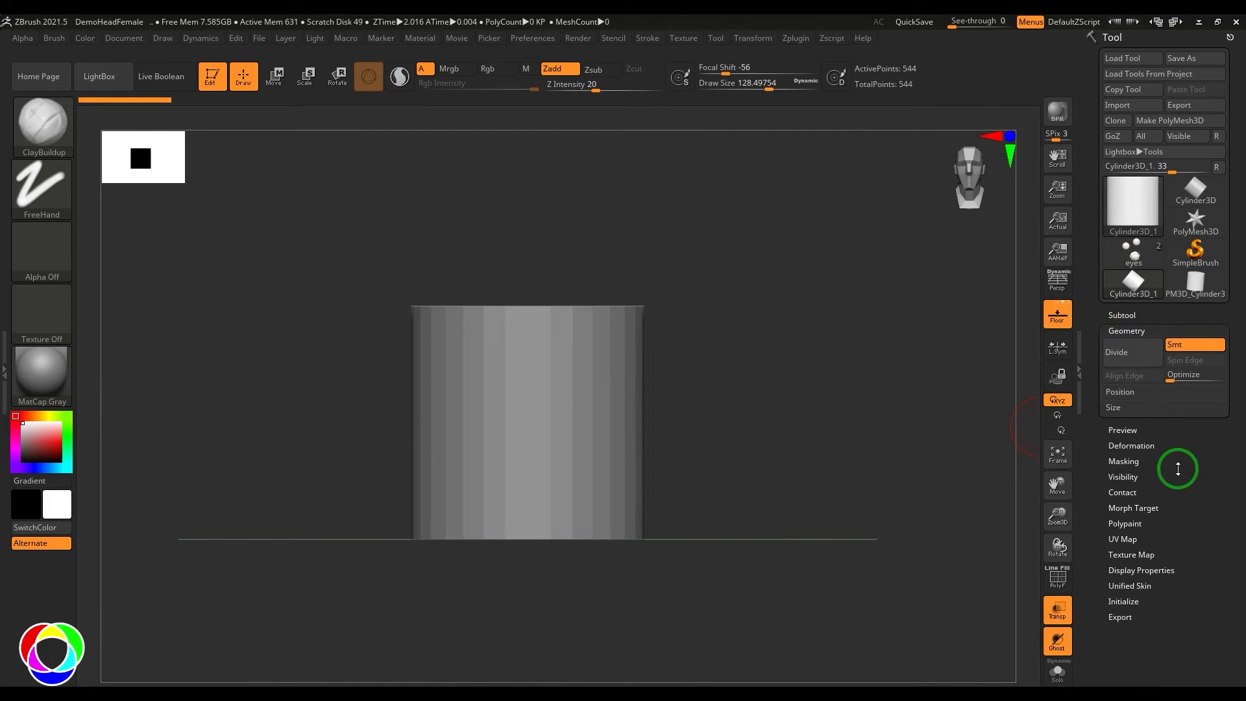
{"action": "left_click", "coordinate": [1114, 407]}
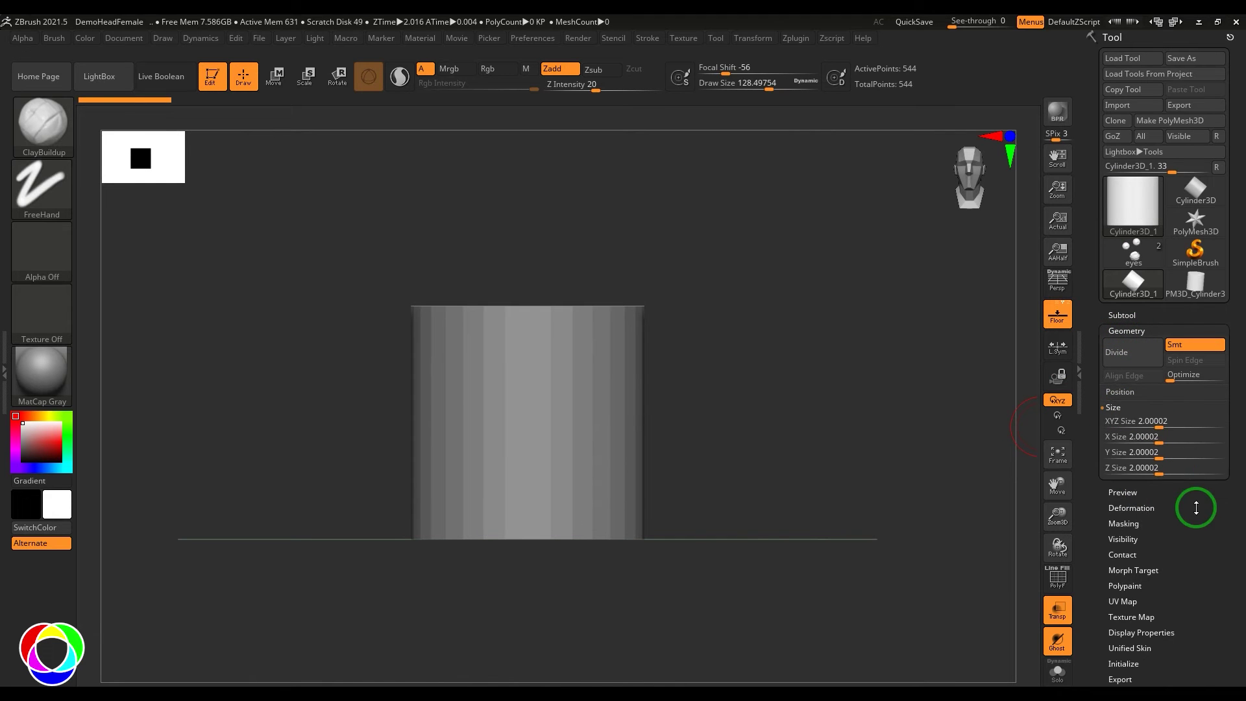
{"action": "left_click", "coordinate": [1180, 122]}
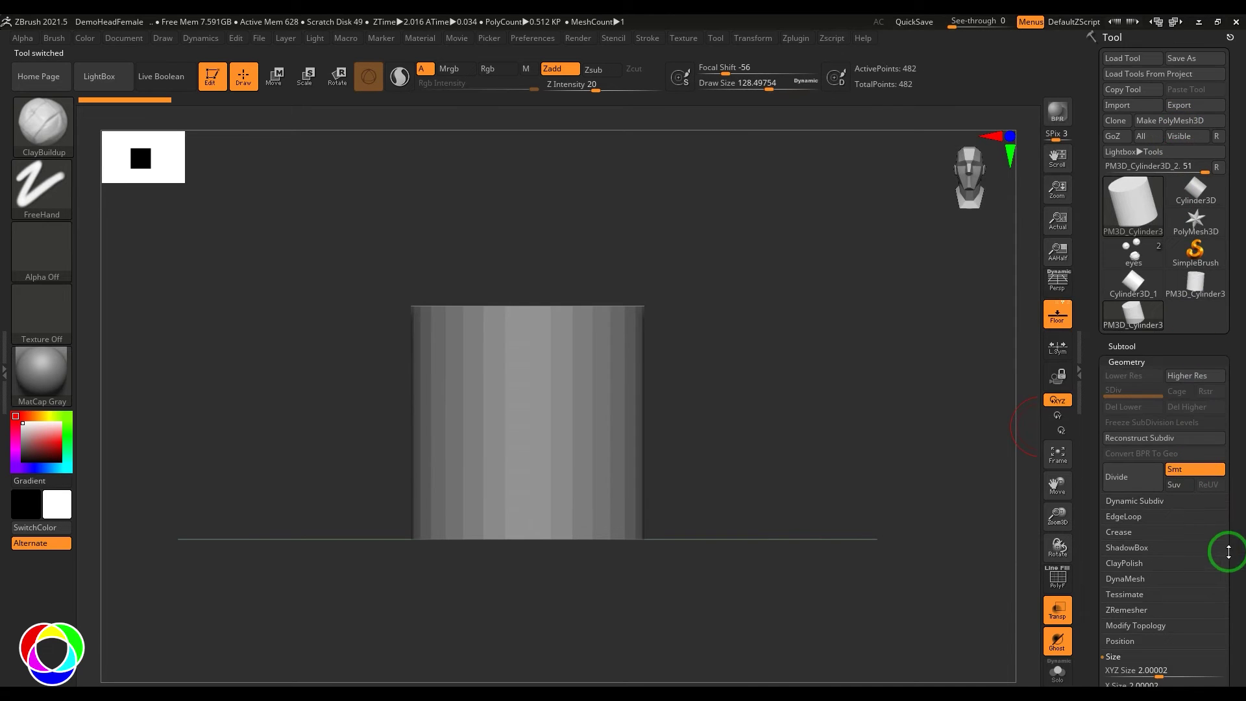
Step: Try an XYZ Size of 1 on the cylinder and undo the size change
{"action": "left_click_drag", "start_coordinate": [1227, 551], "coordinate": [1237, 449]}
{"action": "left_click", "coordinate": [1171, 426]}
{"action": "type", "text": "1"}
{"action": "key", "text": "Return"}
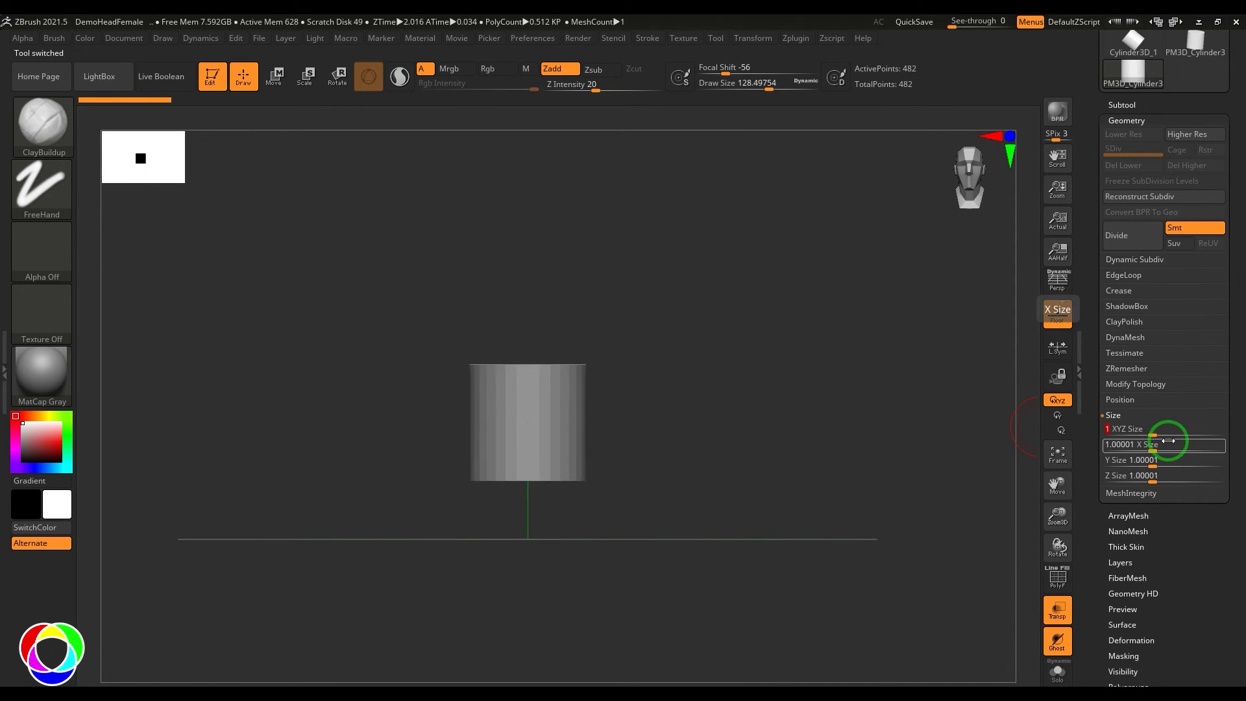
{"action": "left_click_drag", "start_coordinate": [756, 455], "coordinate": [770, 481], "text": "alt"}
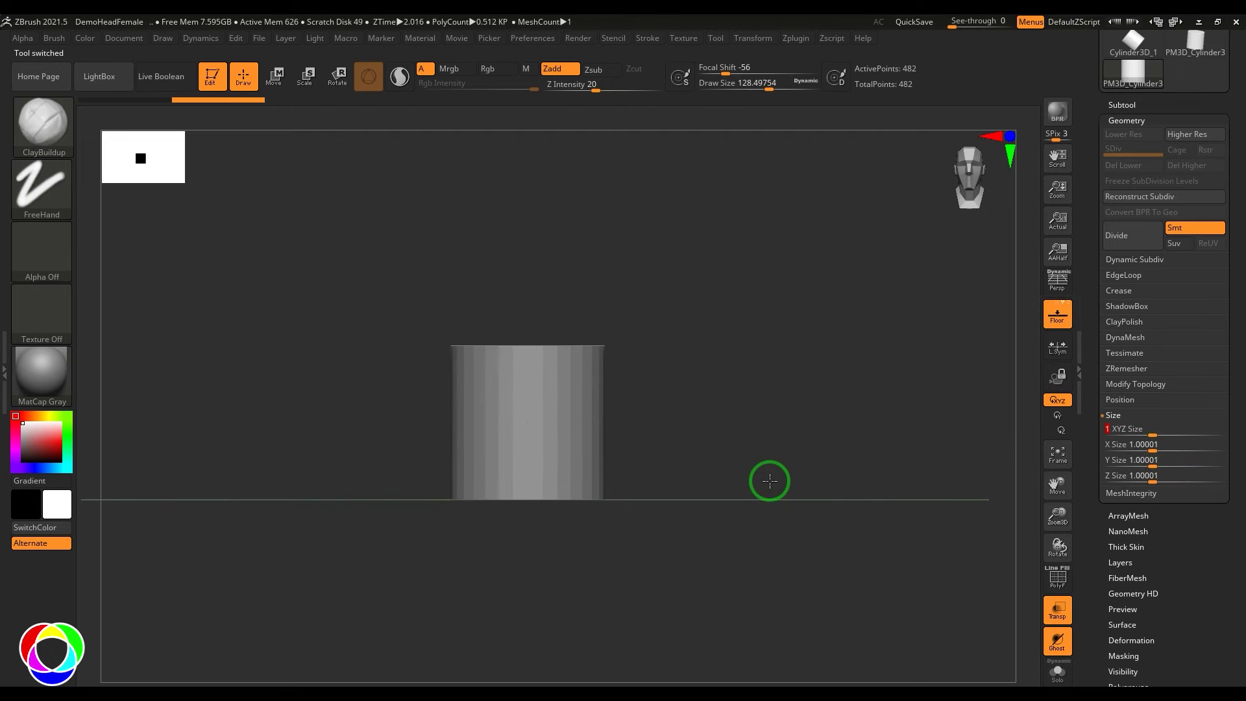
{"action": "key", "text": "ctrl+z"}
Step: Apply the Unify deformation to the cylinder and display its size values in the geometry settings
{"action": "scroll", "coordinate": [1178, 447], "scroll_direction": "down", "scroll_amount": 5}
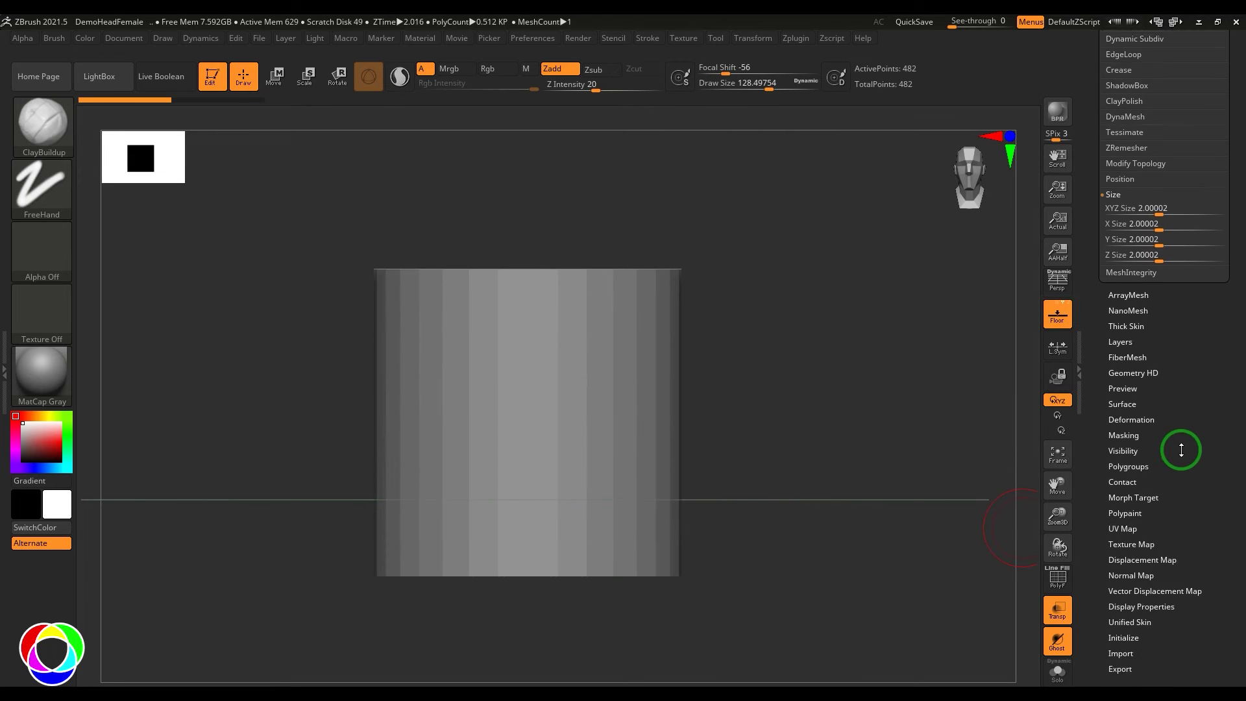
{"action": "left_click", "coordinate": [1135, 374]}
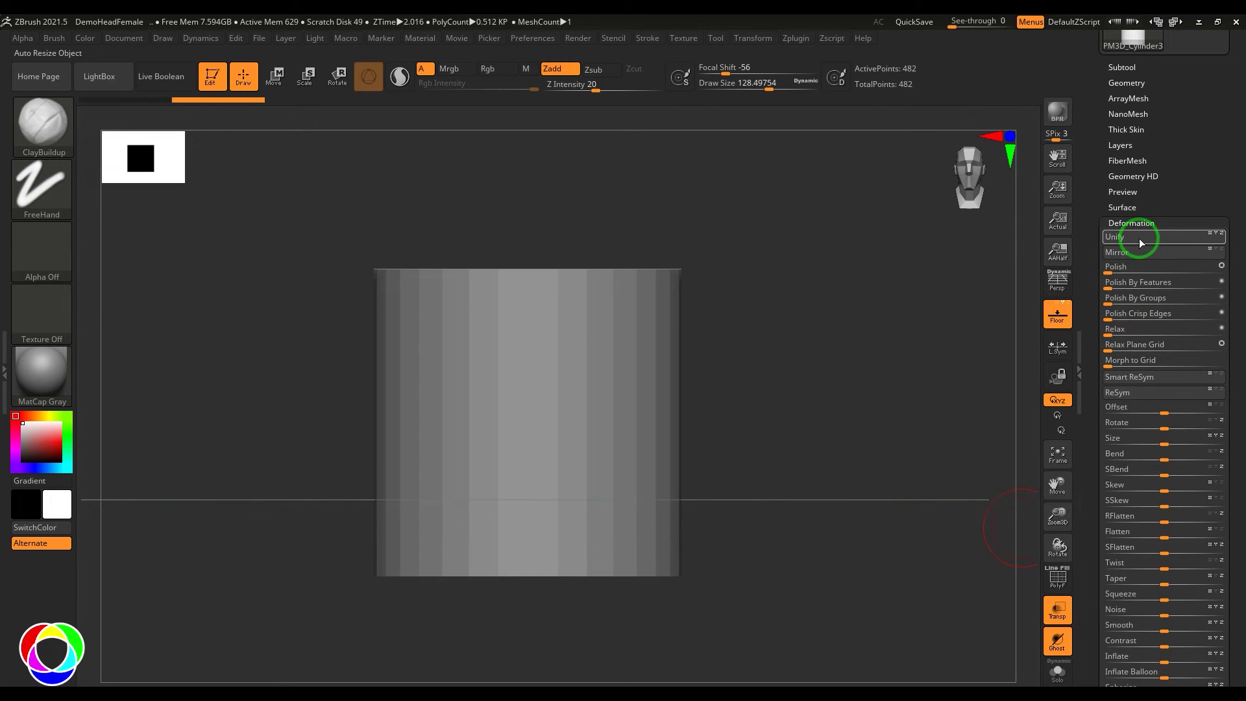
{"action": "scroll", "coordinate": [1198, 236], "scroll_direction": "up", "scroll_amount": 3}
{"action": "left_click", "coordinate": [1133, 162]}
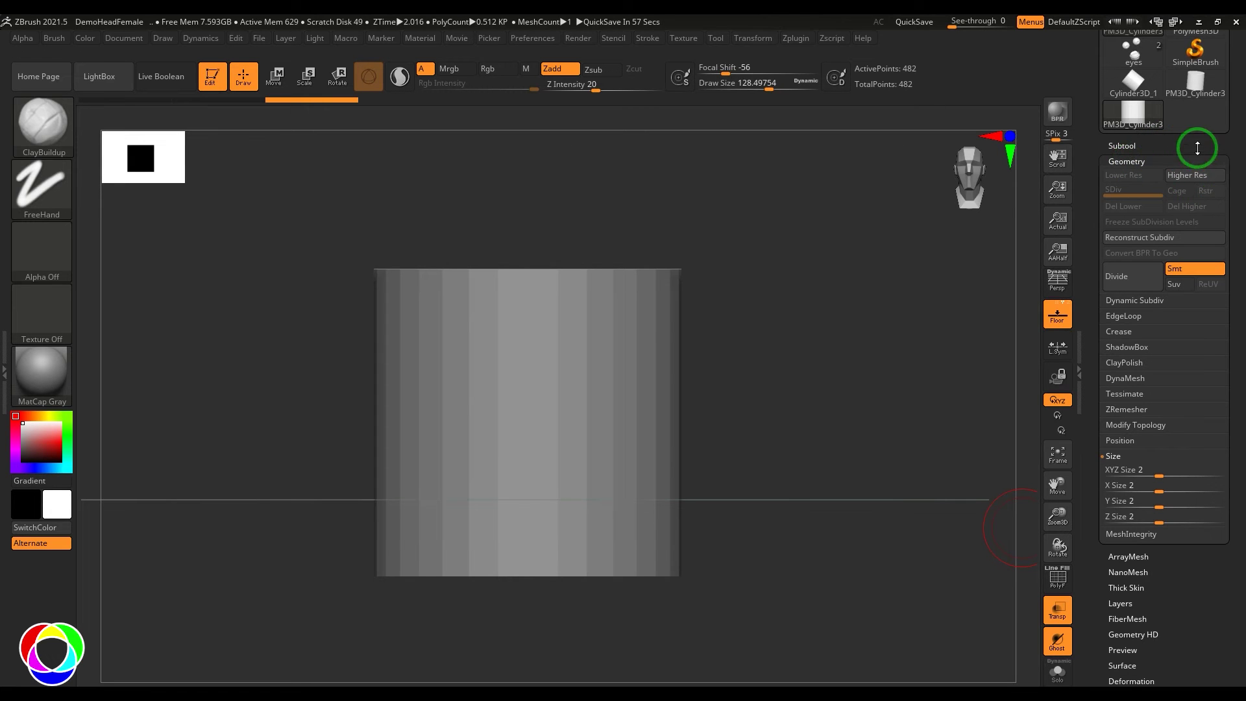
Step: Switch the active tool to the Sphere3D primitive and open its Deformation settings
{"action": "left_click_drag", "start_coordinate": [1195, 145], "coordinate": [1231, 216]}
{"action": "left_click", "coordinate": [1122, 105]}
{"action": "left_click", "coordinate": [536, 185]}
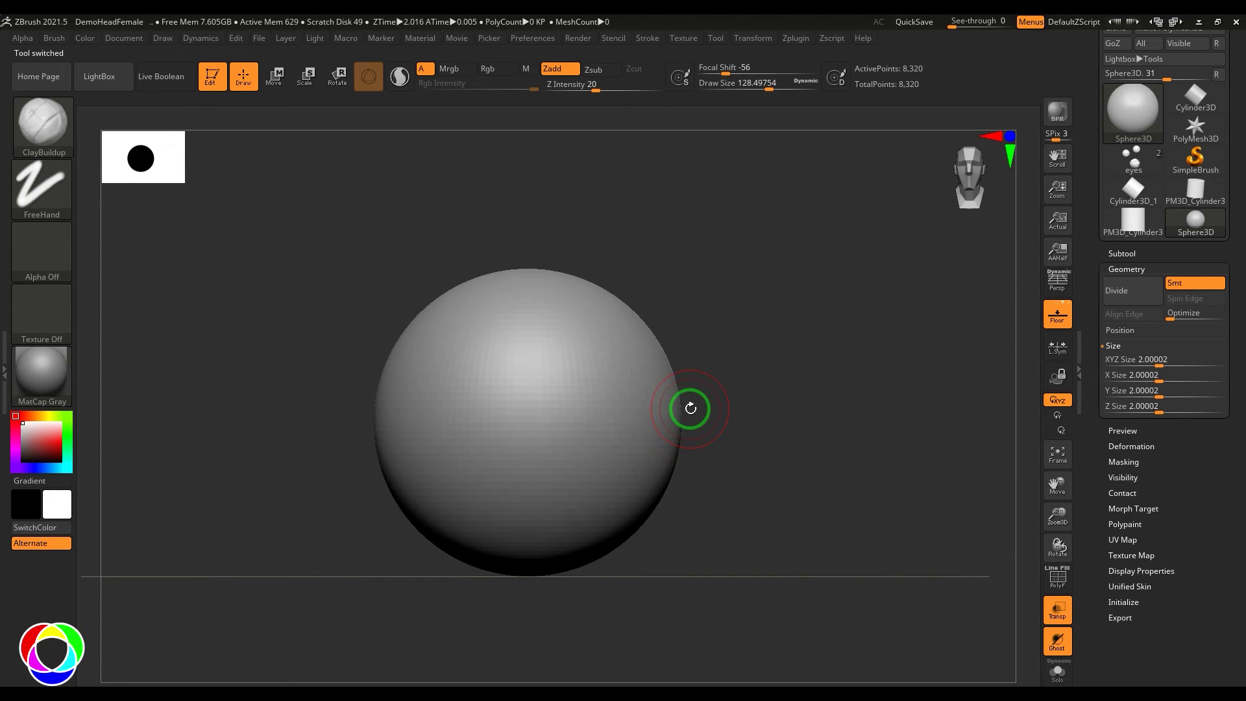
{"action": "scroll", "coordinate": [1190, 451], "scroll_direction": "down", "scroll_amount": 1}
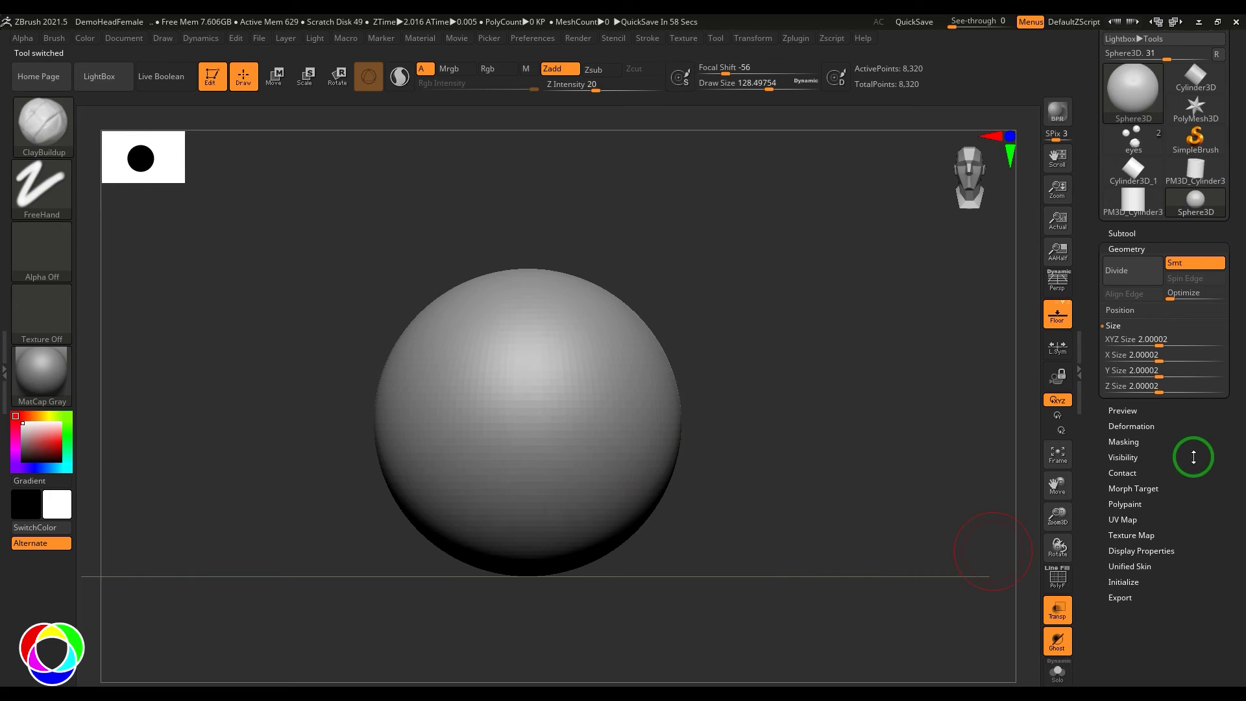
{"action": "left_click", "coordinate": [1135, 425]}
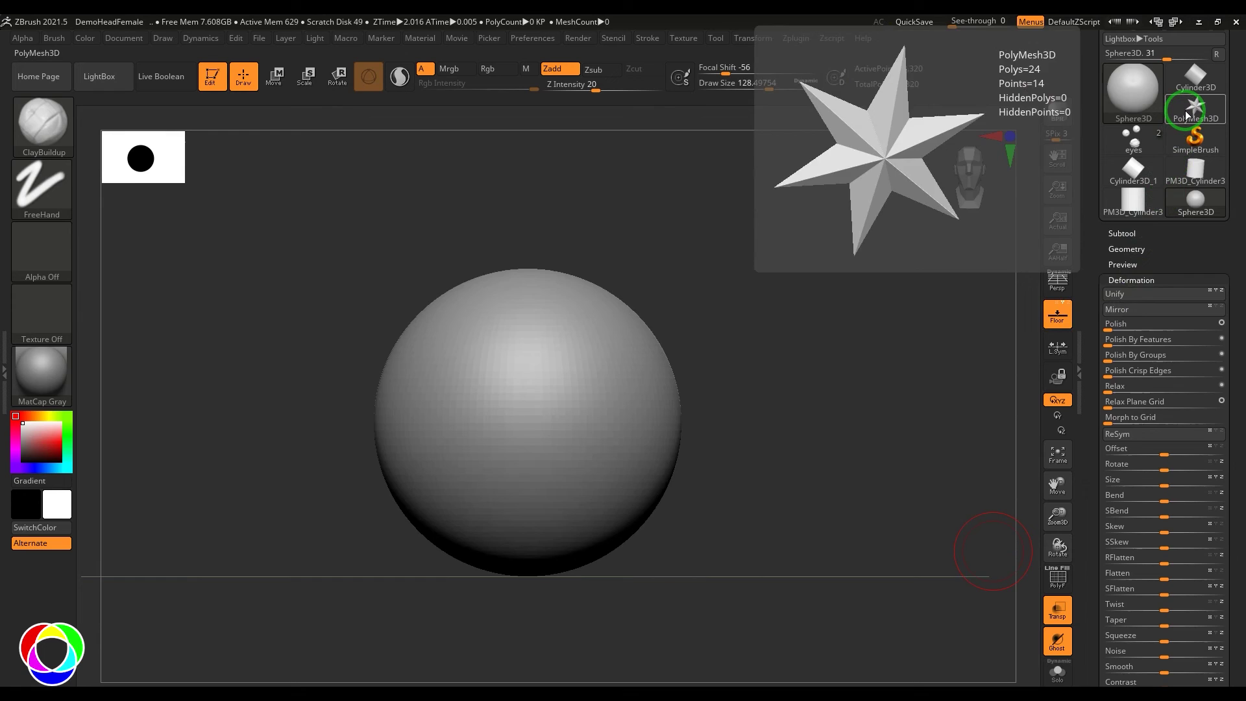
Step: Switch to the PolyMesh3D star to view it and return to the Sphere3D primitive
{"action": "left_click", "coordinate": [1188, 112]}
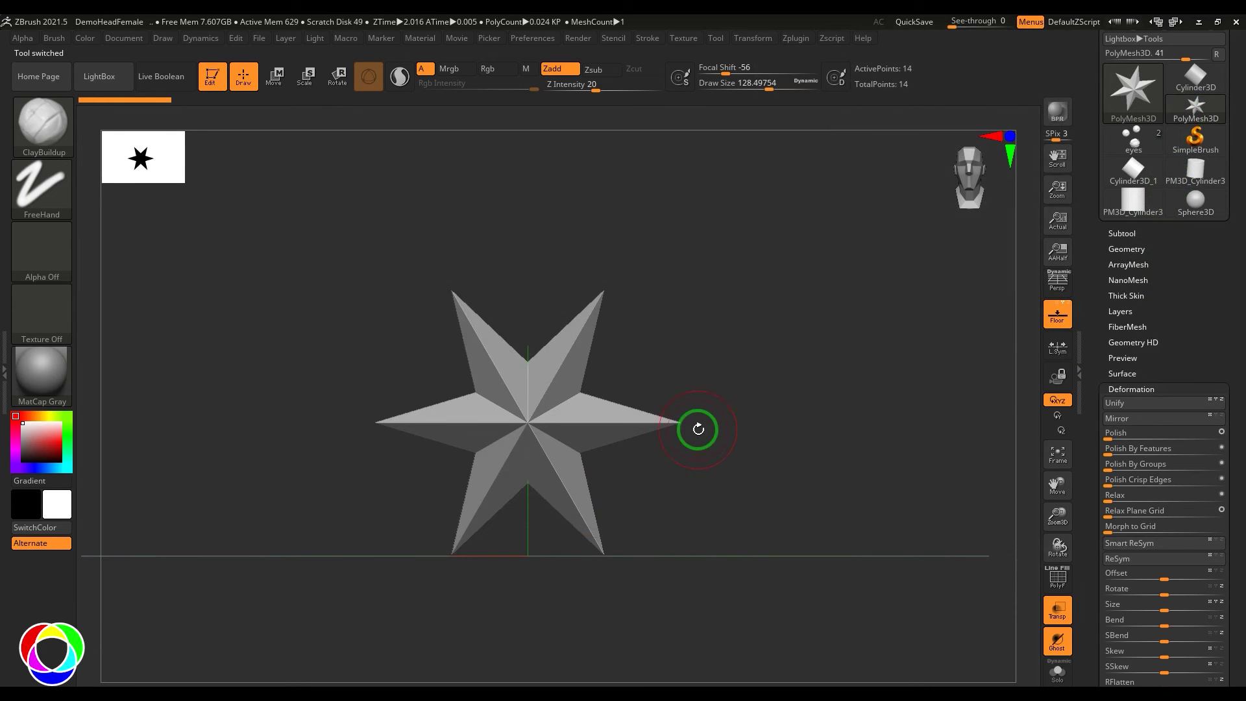
{"action": "left_click_drag", "start_coordinate": [696, 430], "coordinate": [705, 439], "text": "alt"}
{"action": "left_click", "coordinate": [1114, 107]}
{"action": "left_click", "coordinate": [560, 146]}
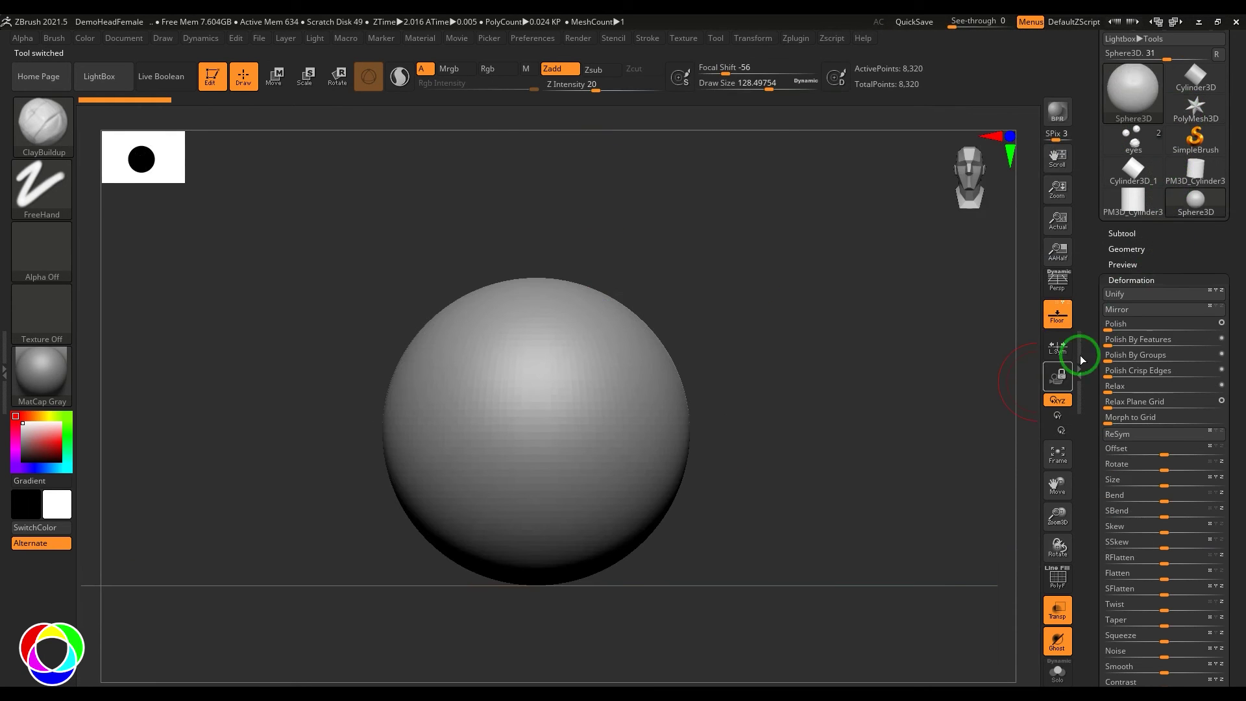
Step: Convert the sphere to a PolyMesh3D and apply the Unify deformation, showing its resulting size values
{"action": "left_click_drag", "start_coordinate": [1231, 224], "coordinate": [1228, 301]}
{"action": "left_click", "coordinate": [1167, 121]}
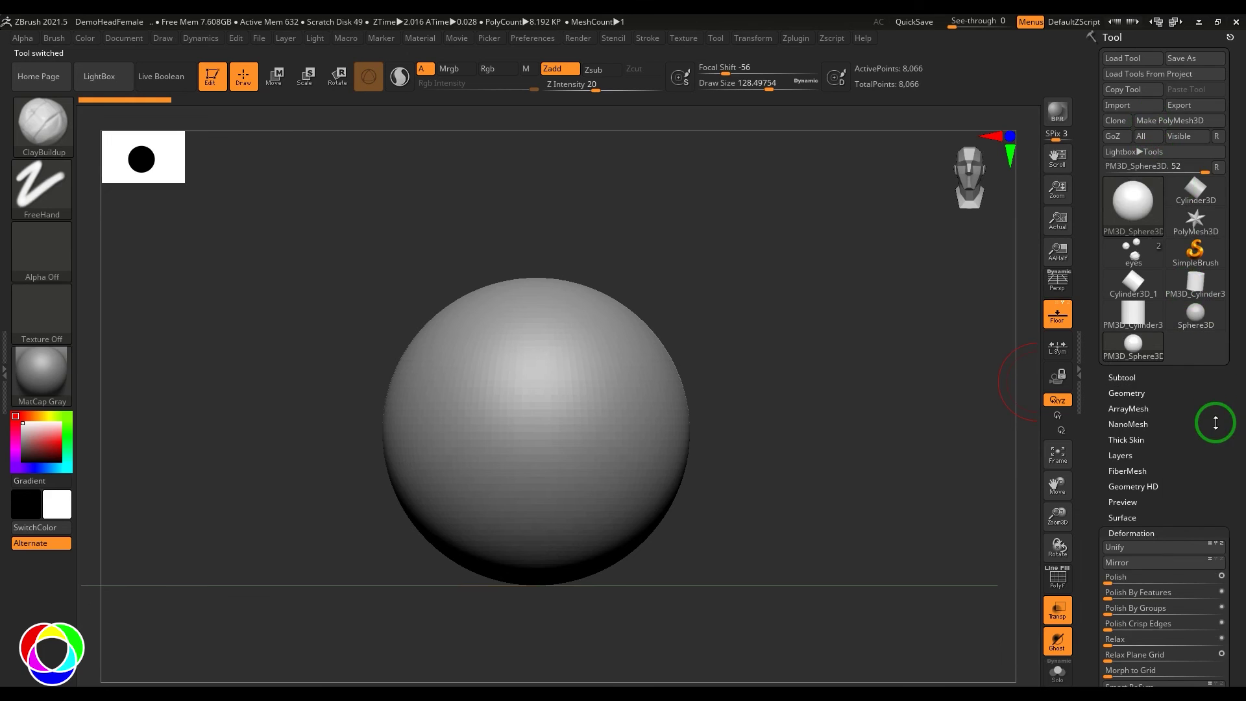
{"action": "scroll", "coordinate": [1215, 422], "scroll_direction": "down", "scroll_amount": 5}
{"action": "left_click", "coordinate": [1124, 278]}
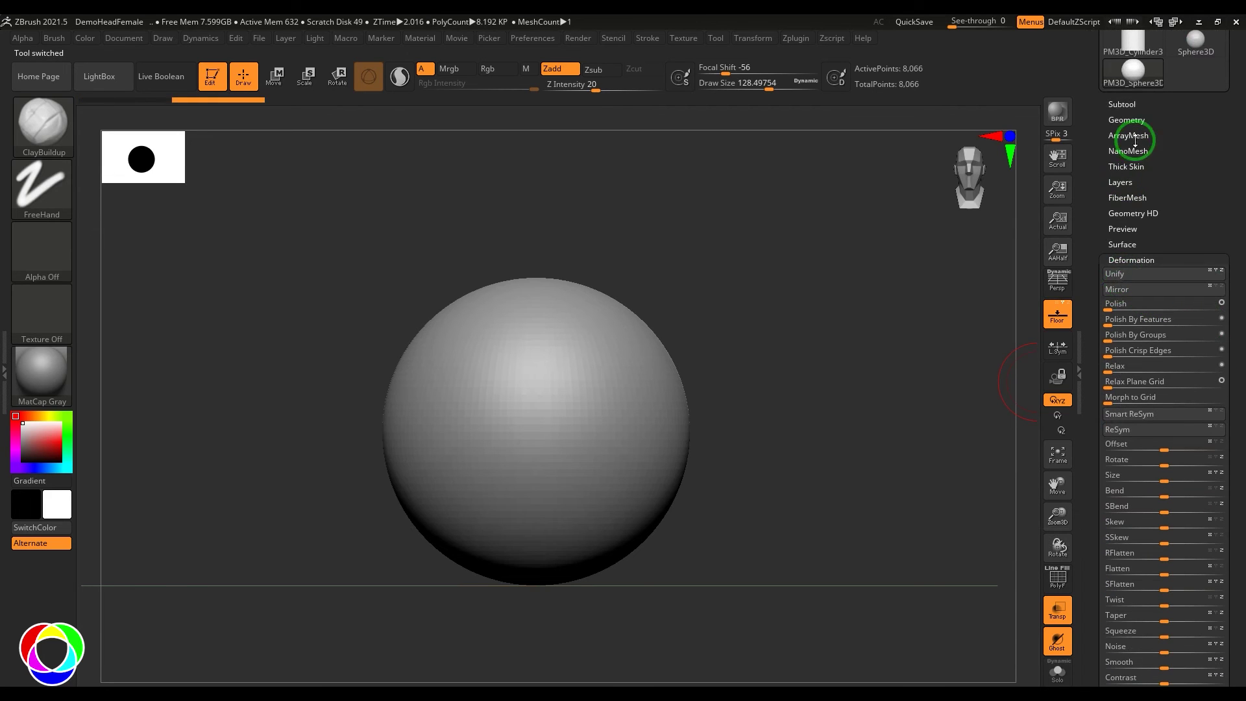
{"action": "left_click", "coordinate": [1124, 119]}
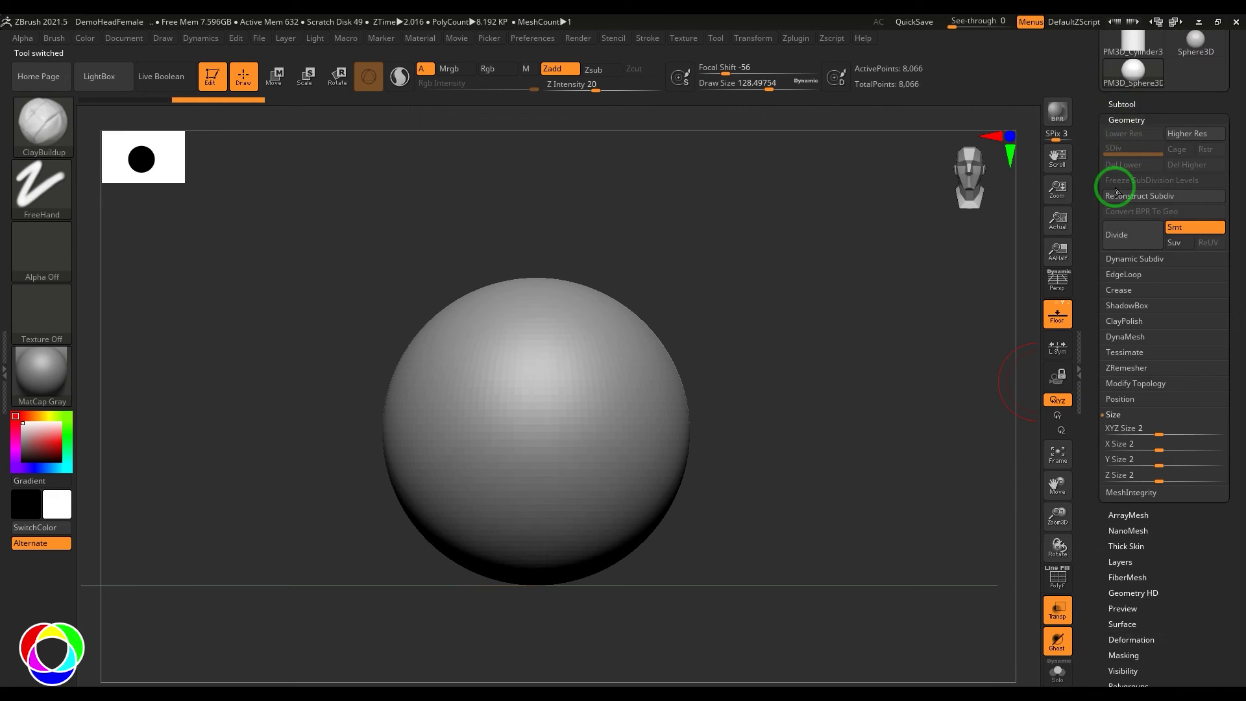
Step: Try an XYZ Size of 1 on the sphere and undo the size change
{"action": "left_click", "coordinate": [1146, 433]}
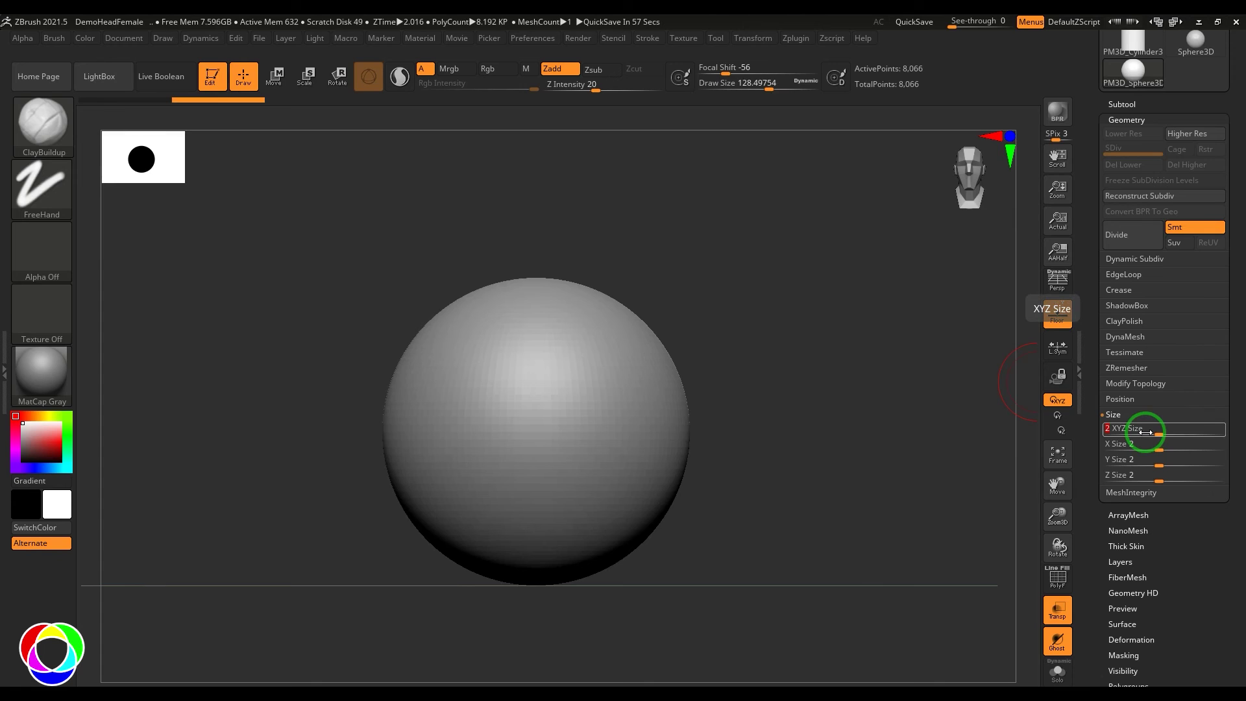
{"action": "key", "text": "Return"}
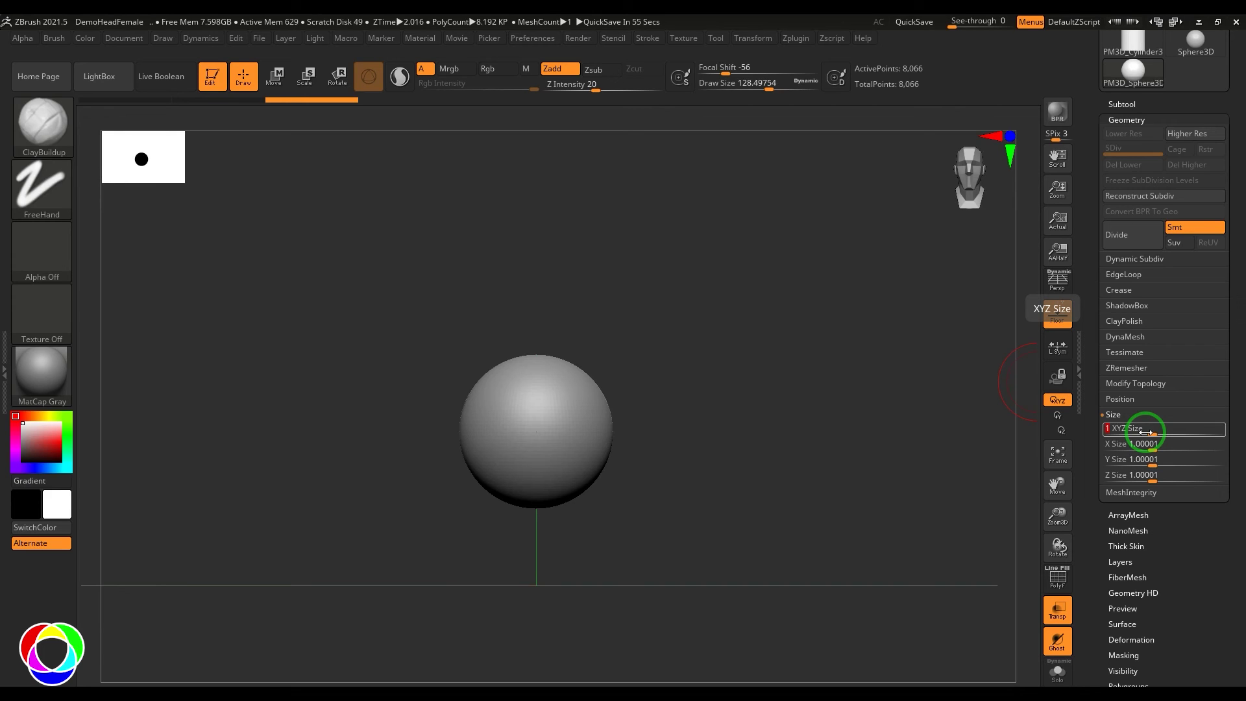
{"action": "left_click", "coordinate": [768, 527]}
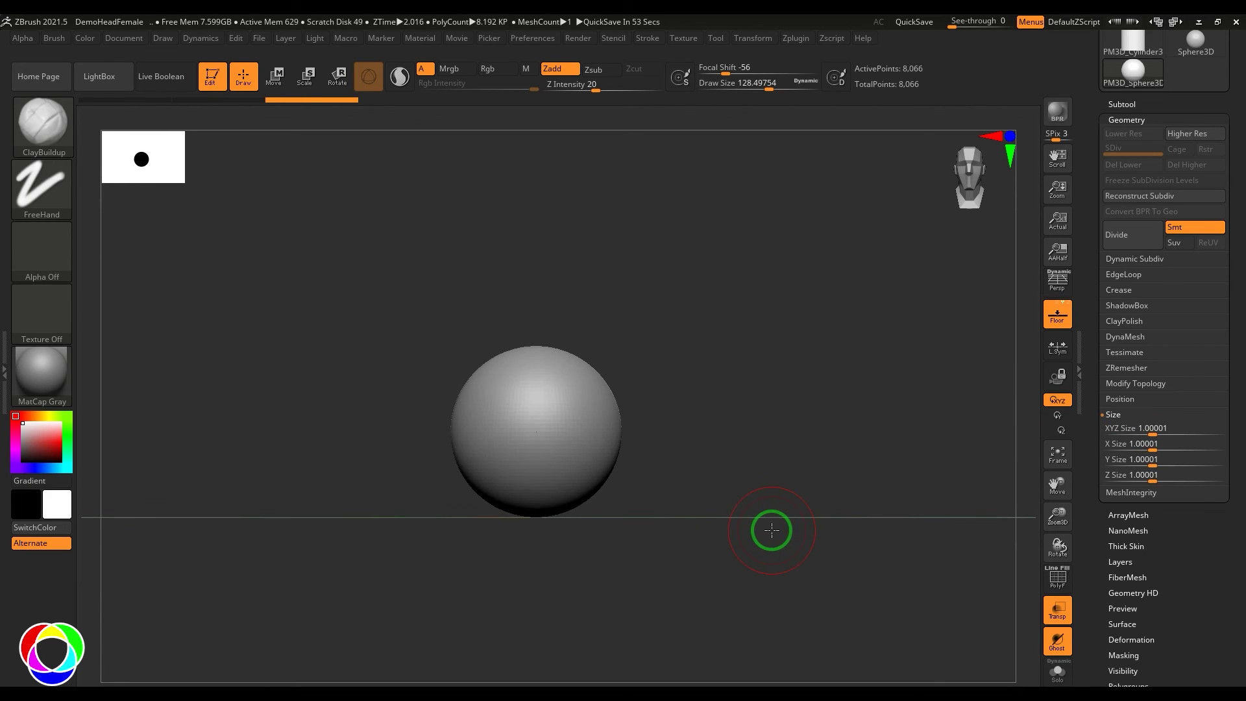
{"action": "key", "text": "ctrl+z"}
Step: Check the sphere's size values and bring up the Unify option among its deformations
{"action": "left_click", "coordinate": [1116, 417]}
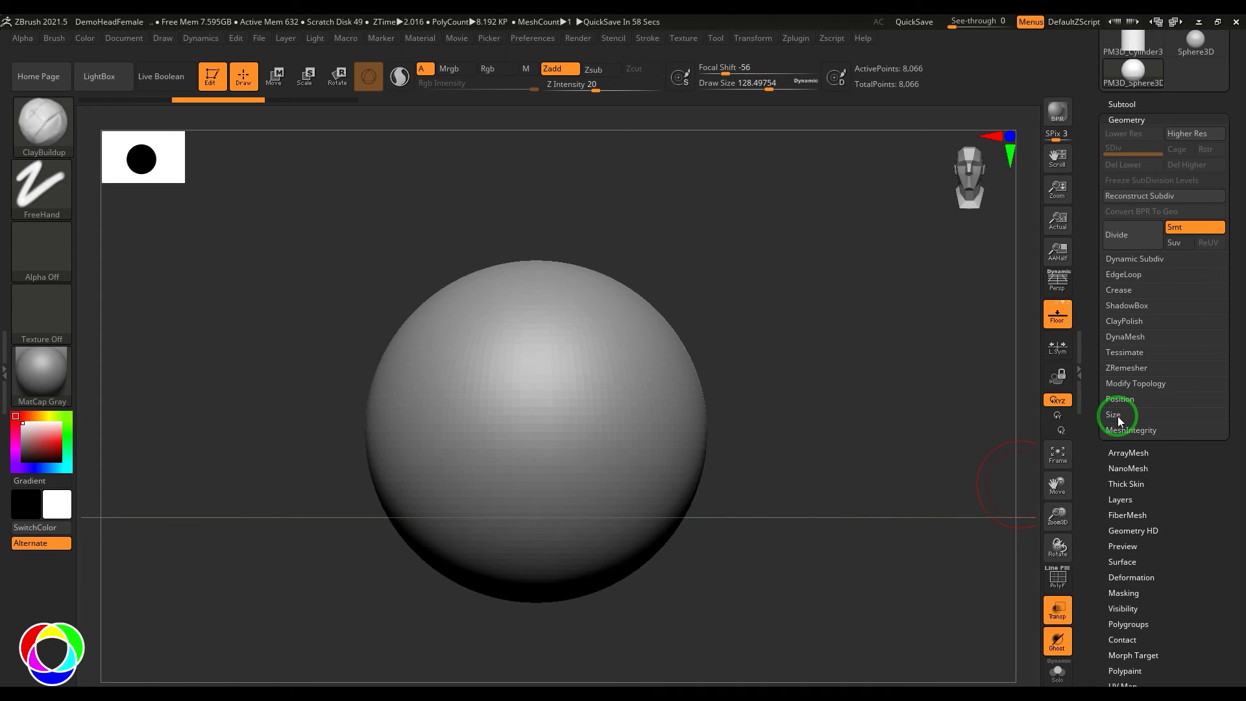
{"action": "left_click_drag", "start_coordinate": [1179, 569], "coordinate": [1180, 474]}
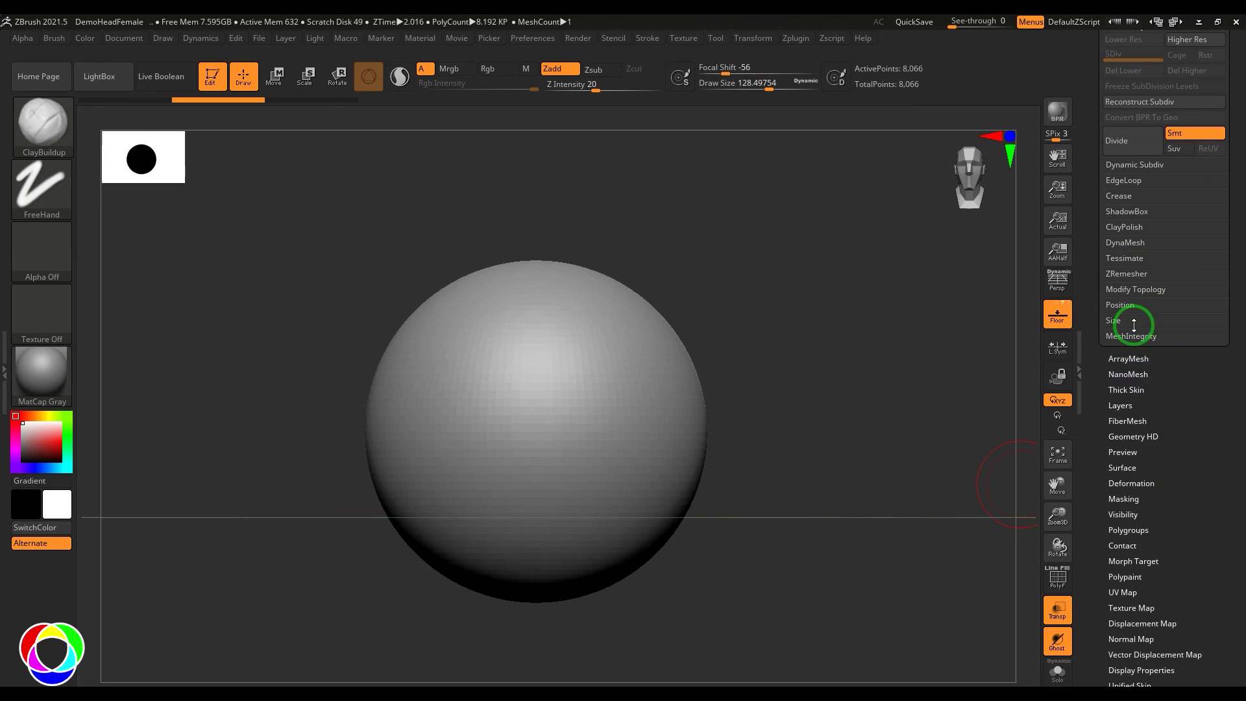
{"action": "left_click", "coordinate": [1134, 321]}
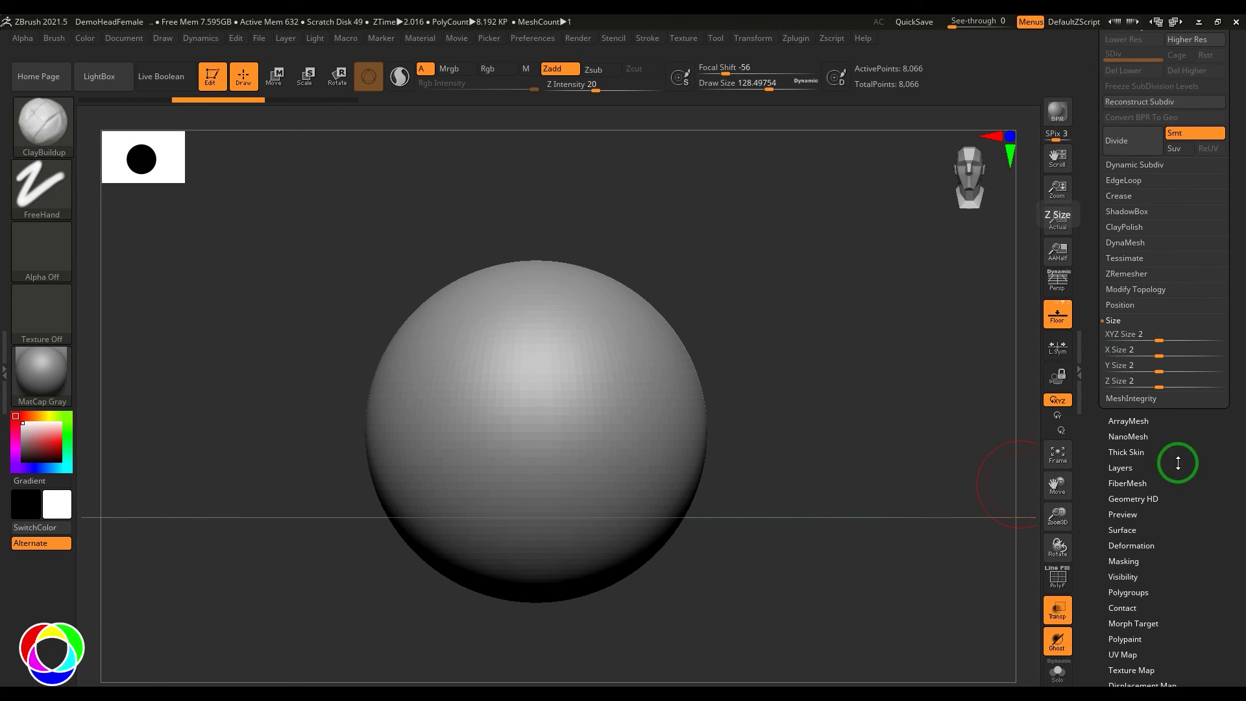
{"action": "scroll", "coordinate": [1178, 463], "scroll_direction": "down", "scroll_amount": 2}
{"action": "left_click", "coordinate": [1144, 485]}
{"action": "left_click_drag", "start_coordinate": [1148, 482], "coordinate": [1129, 125]}
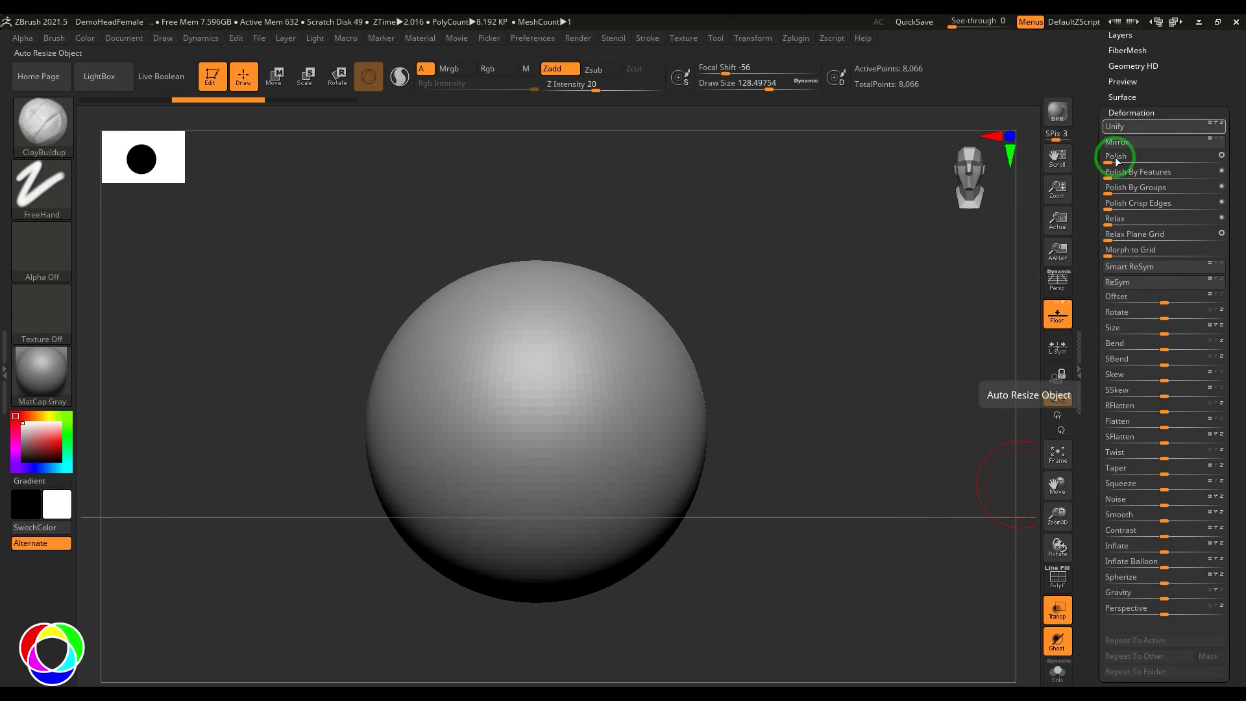
Step: Enlarge the sphere uniformly with the gizmo and resize it back with the Unify deformation, showing its size values
{"action": "key", "text": "w"}
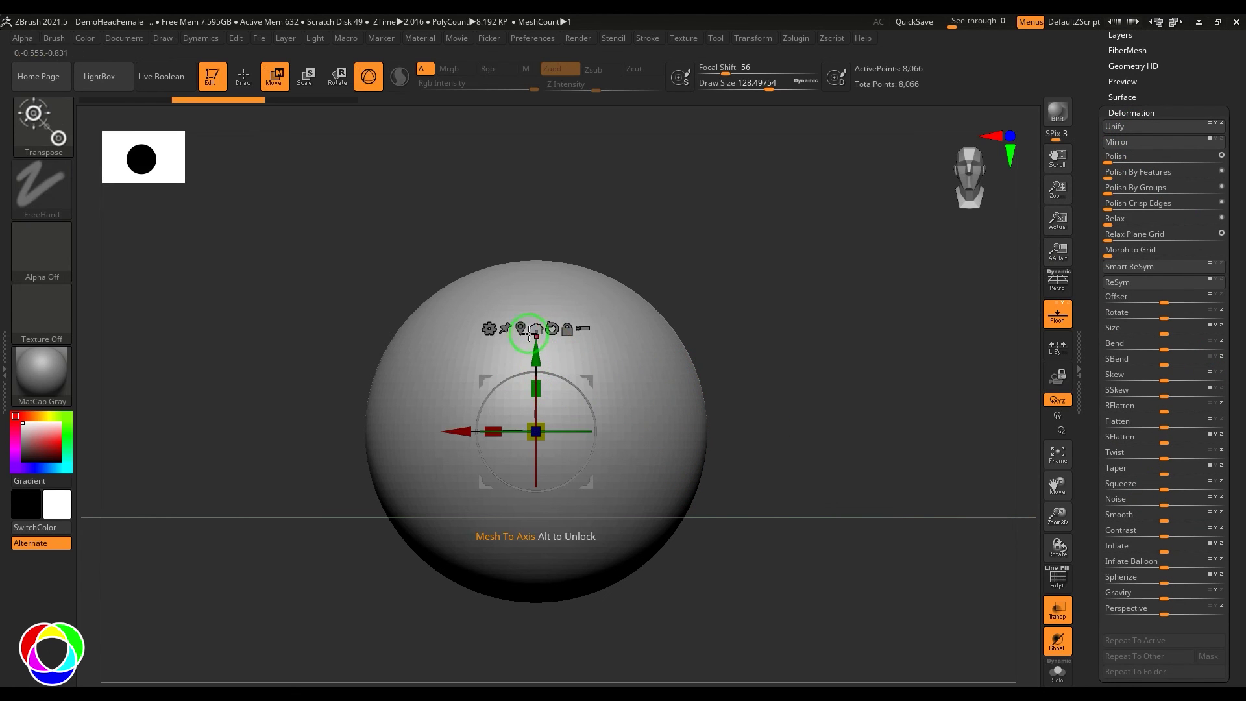
{"action": "left_click_drag", "start_coordinate": [536, 432], "coordinate": [851, 403]}
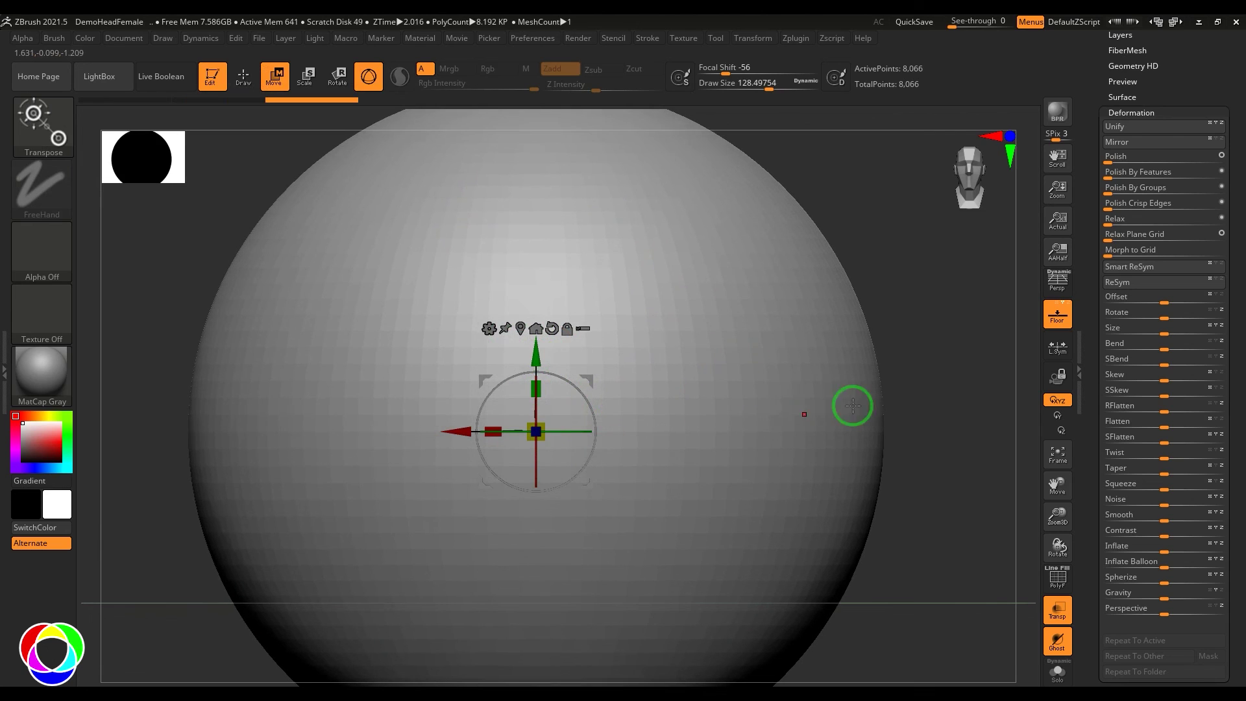
{"action": "left_click", "coordinate": [1137, 129]}
{"action": "left_click_drag", "start_coordinate": [1182, 104], "coordinate": [1183, 193]}
{"action": "left_click", "coordinate": [1135, 152]}
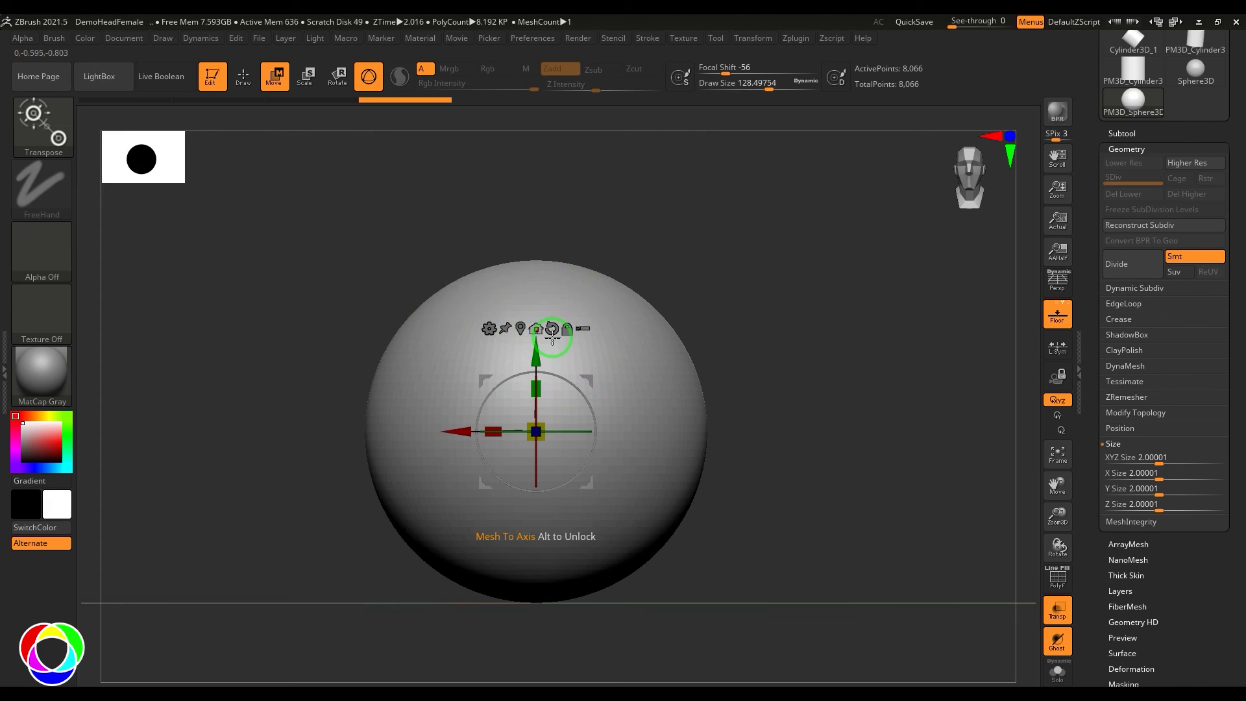
Step: Reopen the sphere's Deformation settings and locate the Unify option
{"action": "scroll", "coordinate": [1193, 558], "scroll_direction": "down", "scroll_amount": 5}
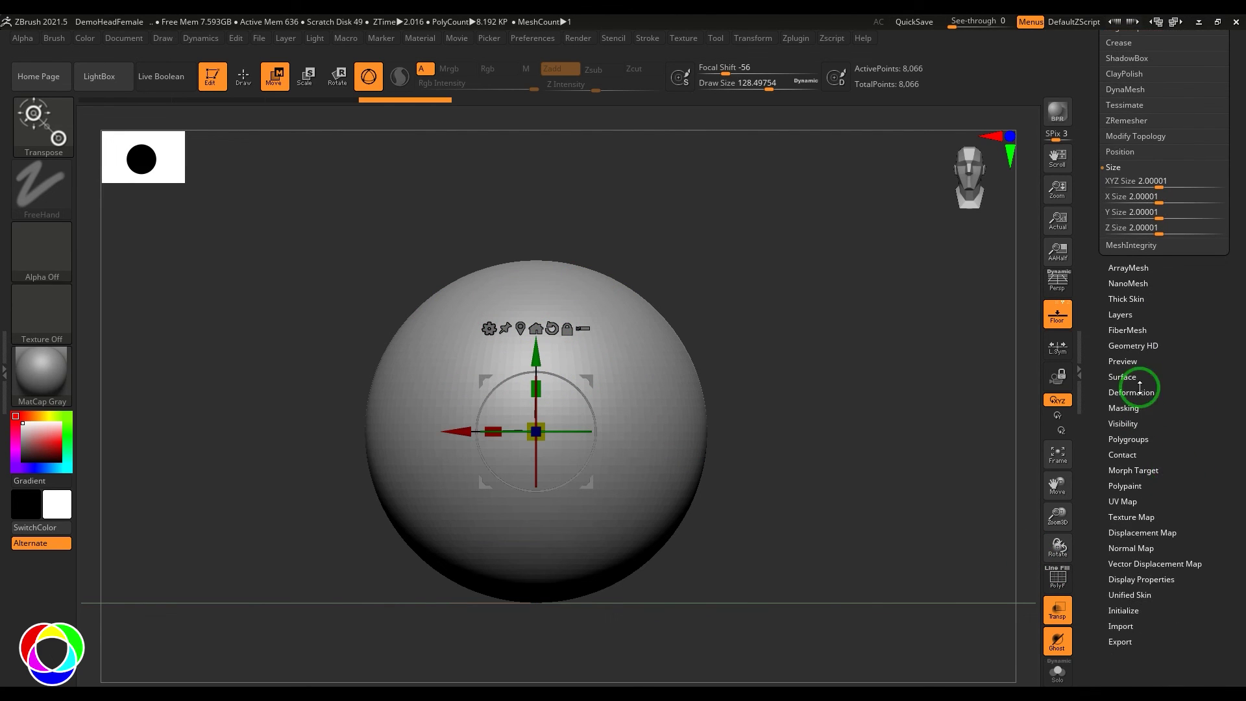
{"action": "left_click", "coordinate": [1149, 391]}
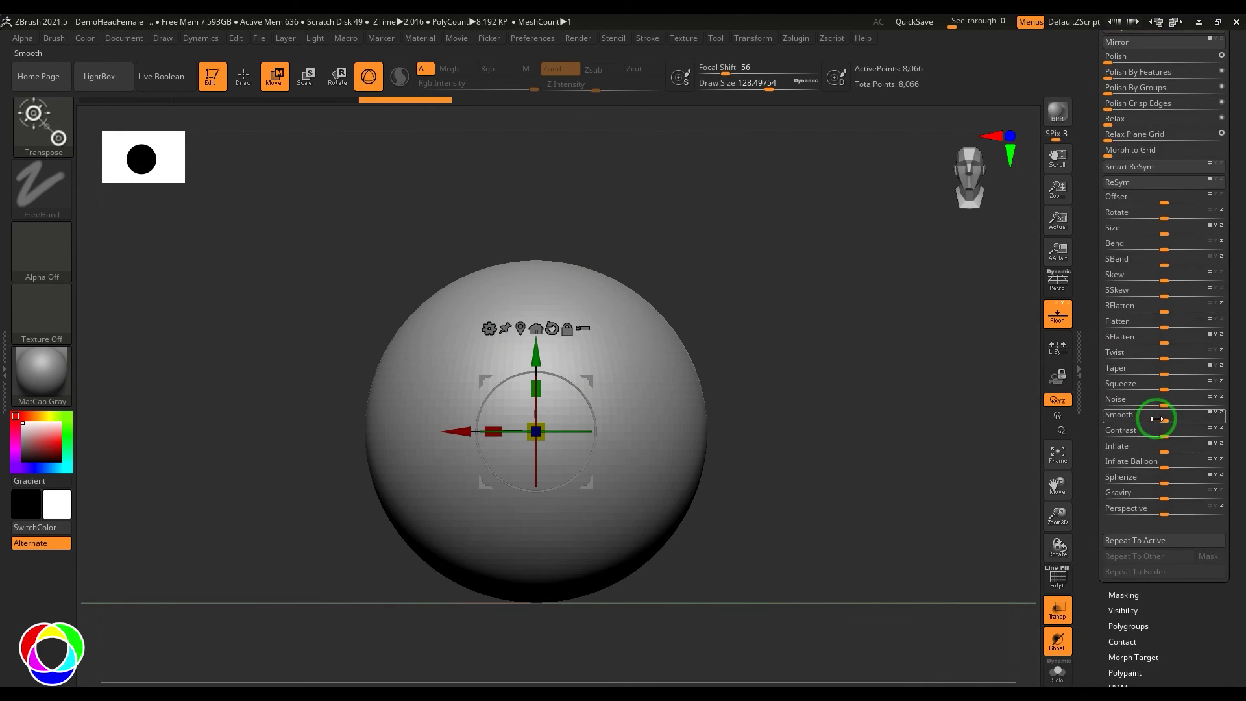
{"action": "scroll", "coordinate": [1236, 285], "scroll_direction": "down", "scroll_amount": 4}
{"action": "left_click_drag", "start_coordinate": [1244, 290], "coordinate": [1244, 315]}
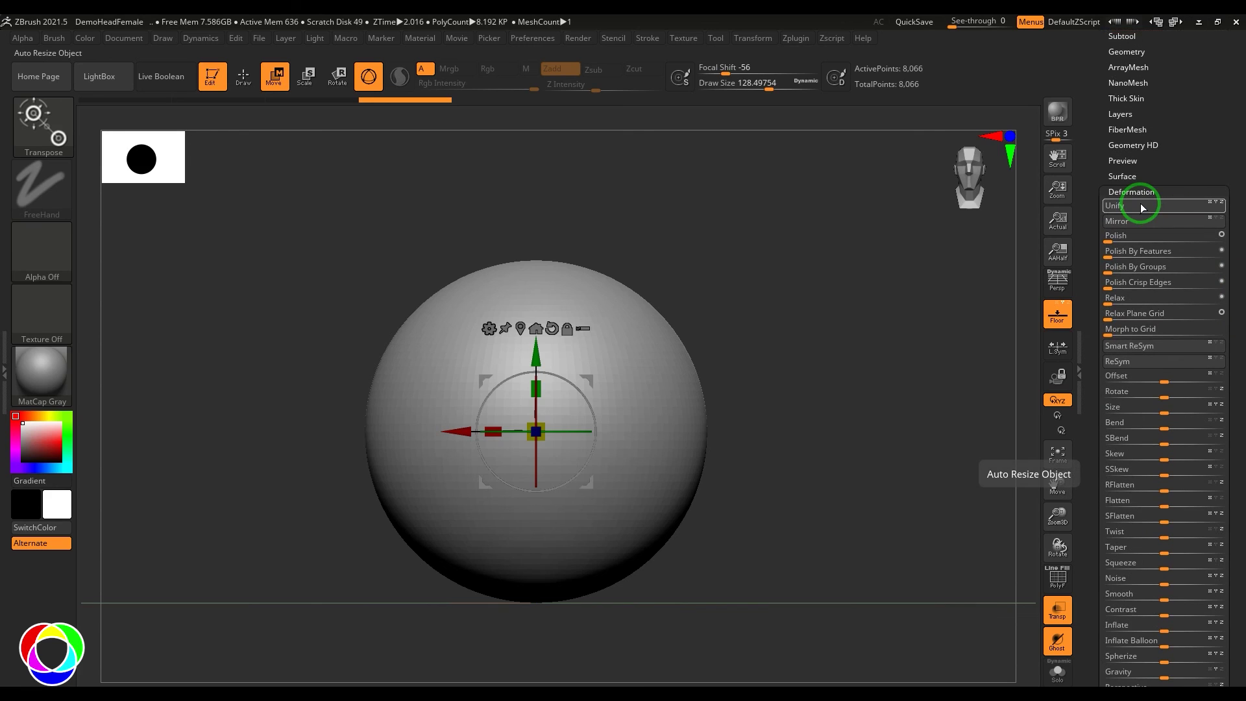